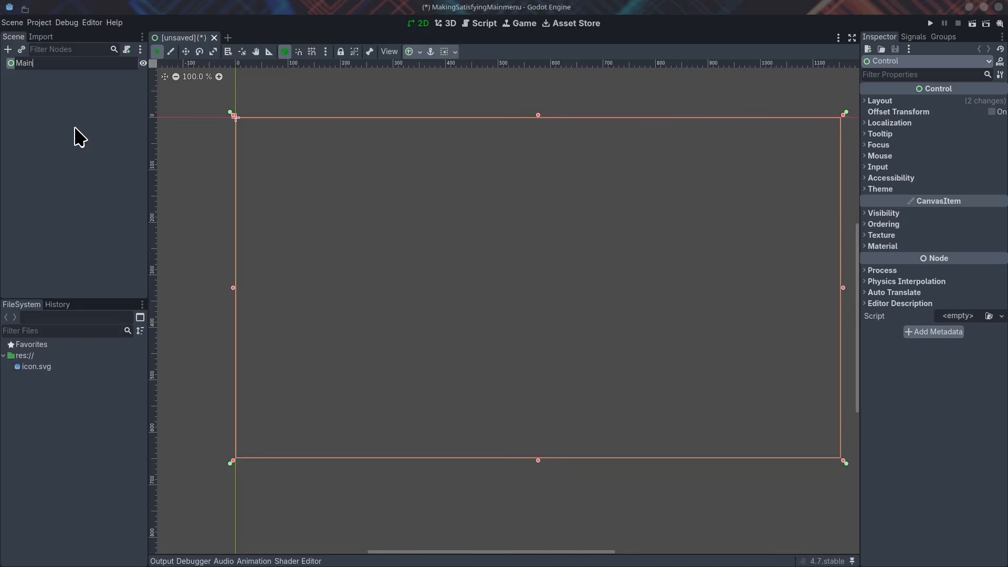
# - Name the root node MainMenu and save the scene as main_menu.tscn in the Scenes folder
pyautogui.hotkey('ctrl', 's')
pyautogui.click(397, 458)
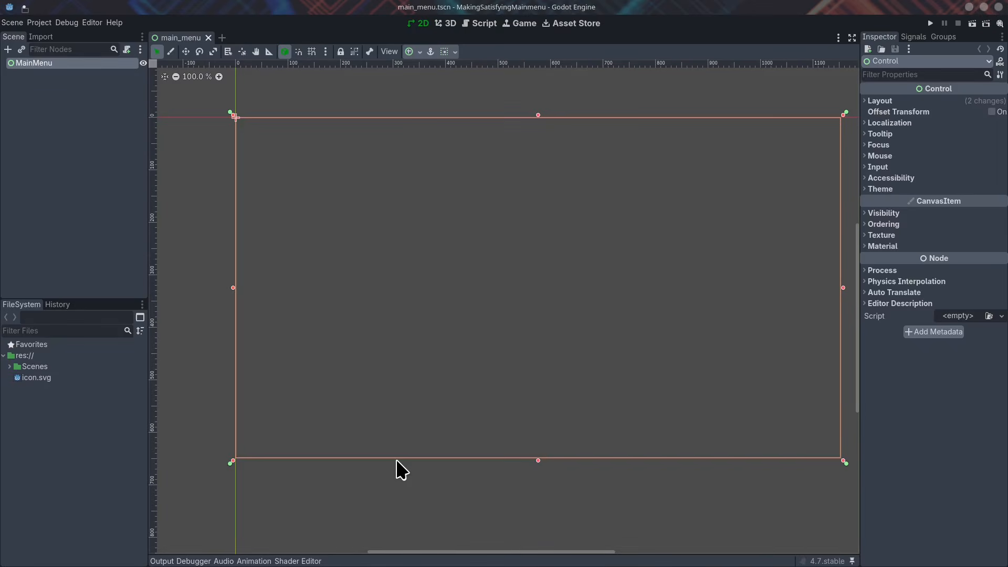
# - Add a Panel node under MainMenu, enlarge it about its centre and place it in the lower middle of the canvas
pyautogui.rightClick(34, 63)
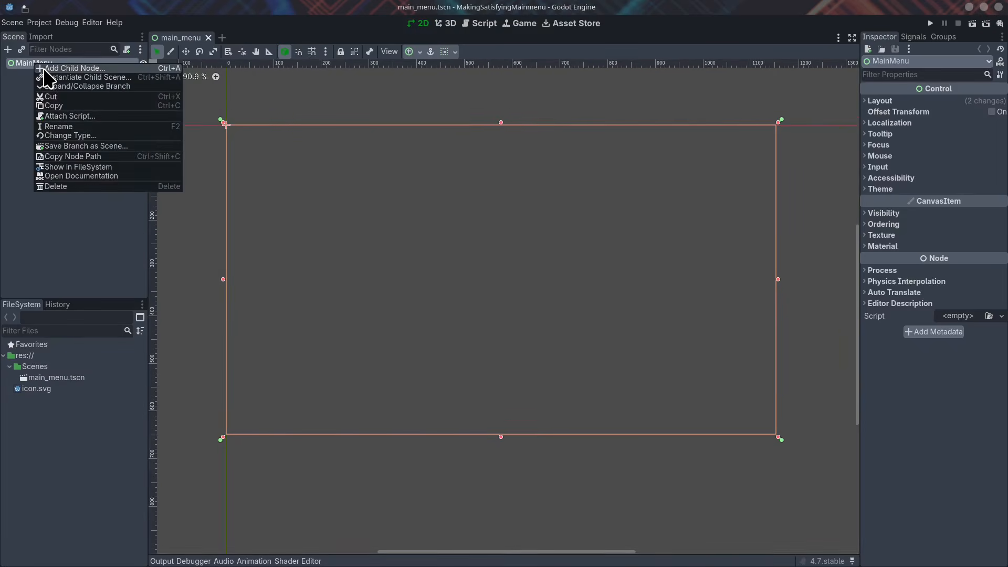
pyautogui.click(48, 67)
pyautogui.write('panel')
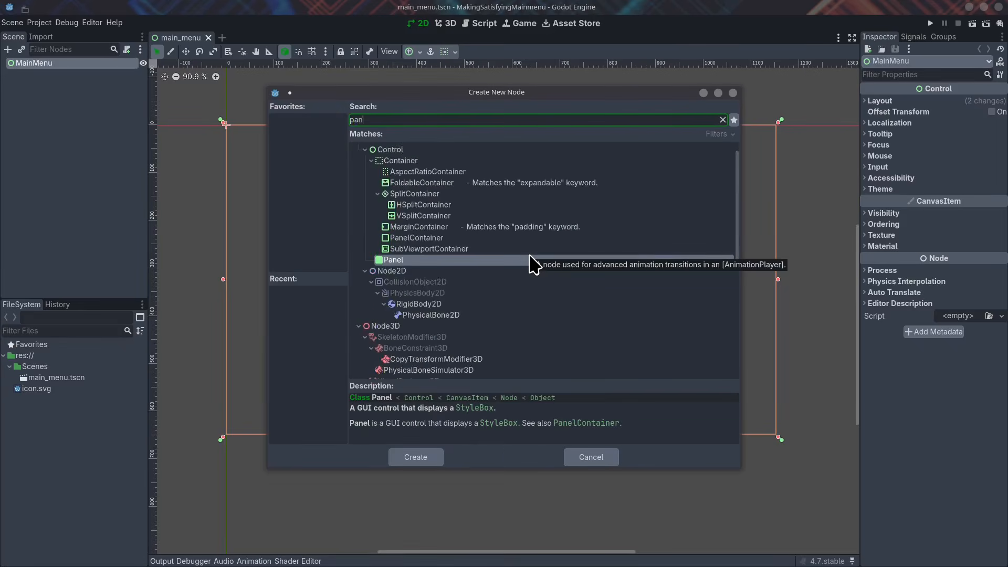
pyautogui.press('Return')
pyautogui.keyDown('alt'); pyautogui.moveTo(513, 292); pyautogui.dragTo(585, 341); pyautogui.keyUp('alt')
pyautogui.moveTo(546, 310); pyautogui.dragTo(546, 361)
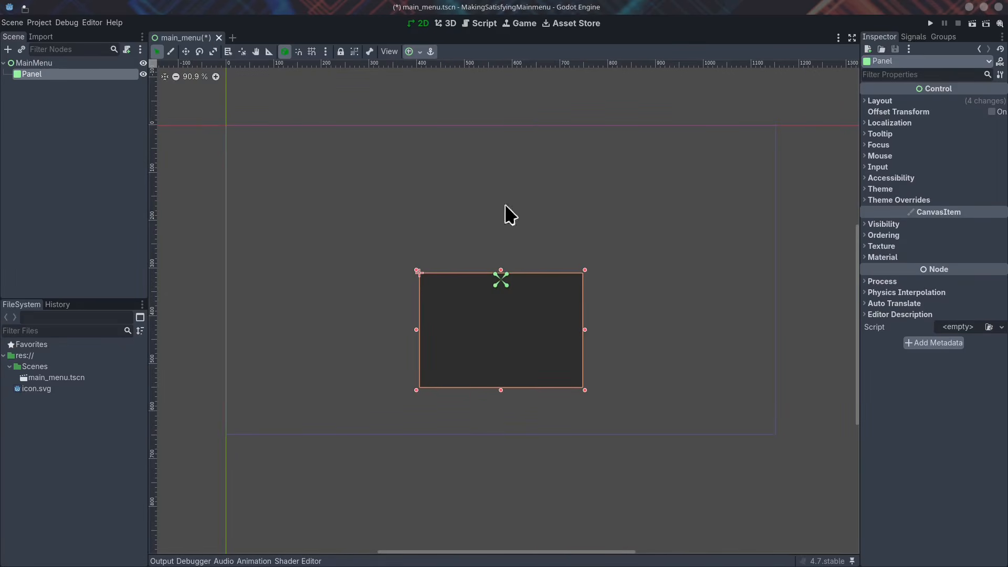
pyautogui.moveTo(500, 282); pyautogui.dragTo(499, 398)
pyautogui.scroll(4, 500, 433)
# - Add a VBoxContainer under Panel, anchor it to the full rect and set its alignment to Center
pyautogui.rightClick(108, 76)
pyautogui.click(126, 84)
pyautogui.write('Vbox')
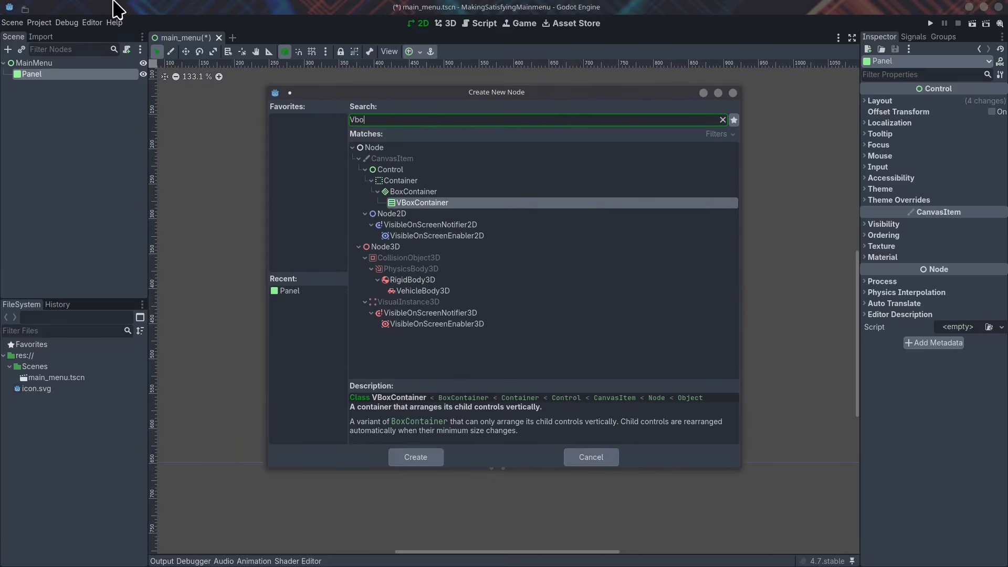
pyautogui.press('Return')
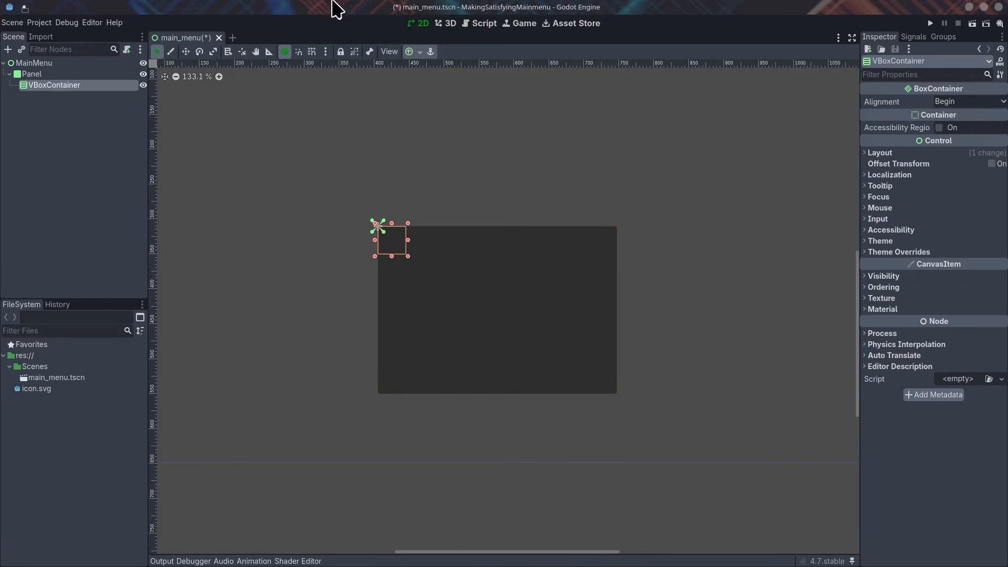
pyautogui.click(411, 52)
pyautogui.click(468, 143)
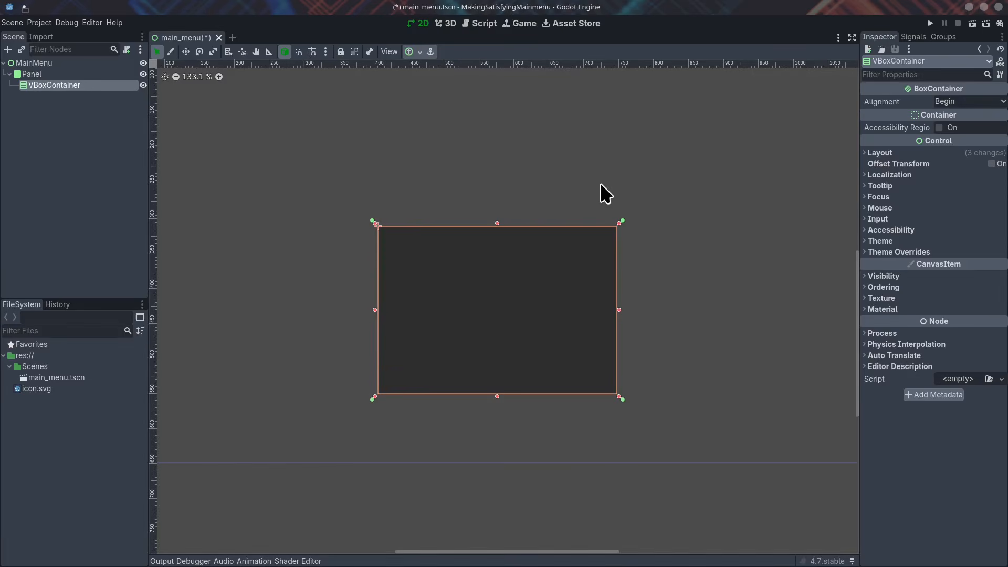
pyautogui.click(948, 102)
pyautogui.click(950, 123)
# - Add a Button node under VBoxContainer and centre it horizontally in the container
pyautogui.rightClick(117, 88)
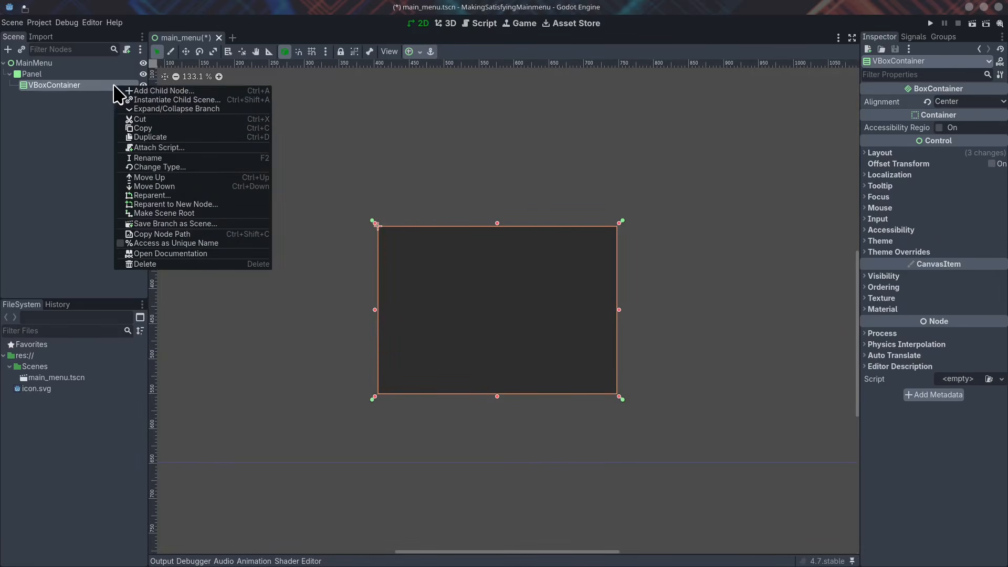
pyautogui.click(126, 90)
pyautogui.press('BackSpace')
pyautogui.press('BackSpace')
pyautogui.press('BackSpace')
pyautogui.press('BackSpace')
pyautogui.write('Button')
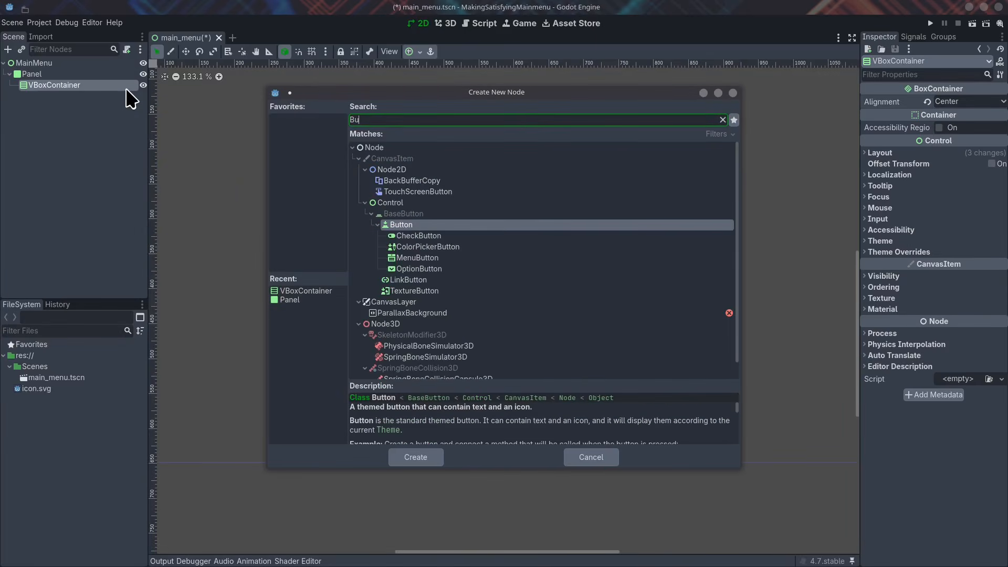
pyautogui.press('Return')
pyautogui.click(413, 51)
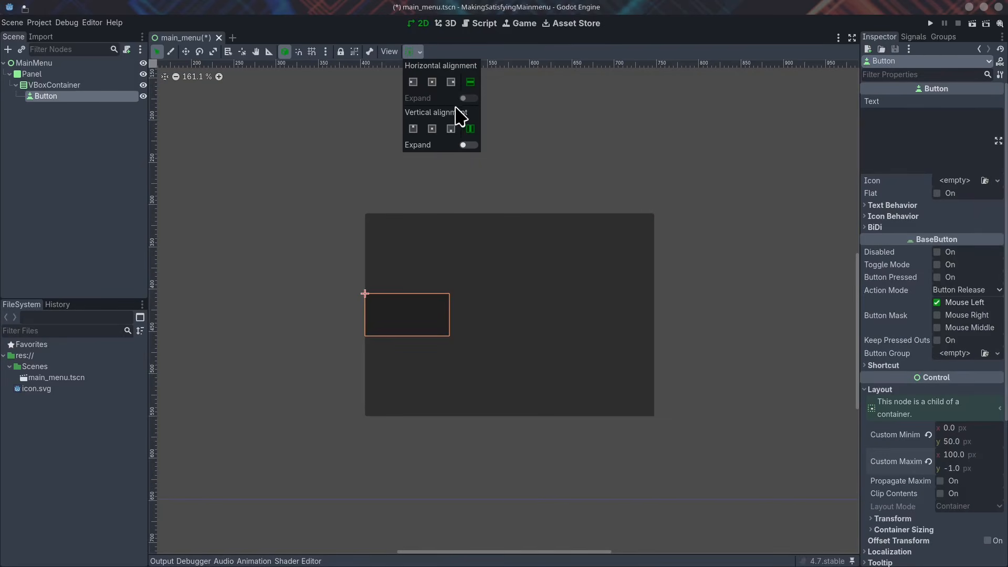
pyautogui.click(433, 83)
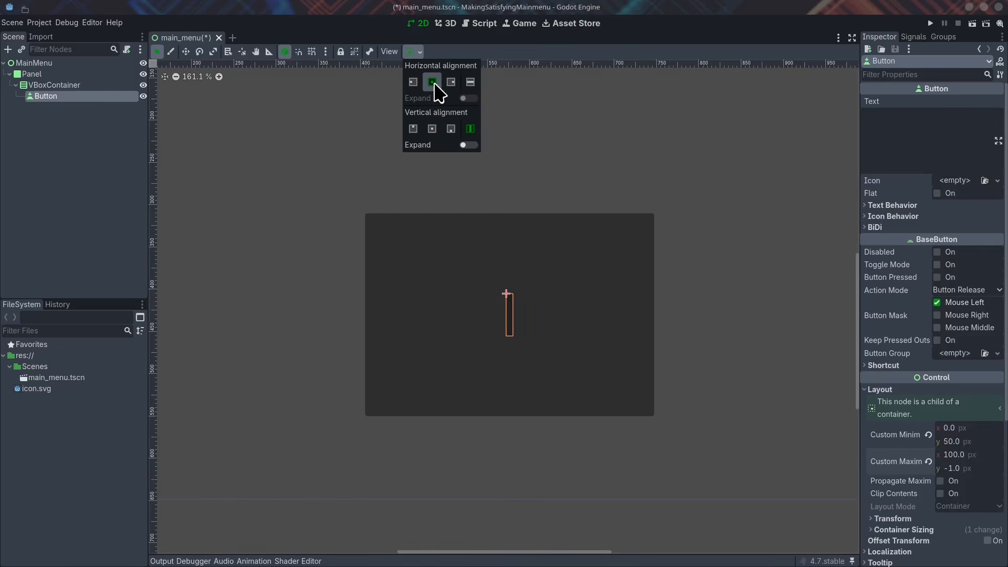
# - Set the button's custom minimum width to 200 px and reset its custom maximum size to the default
pyautogui.click(961, 413)
pyautogui.click(961, 452)
pyautogui.click(420, 52)
pyautogui.write('100.0')
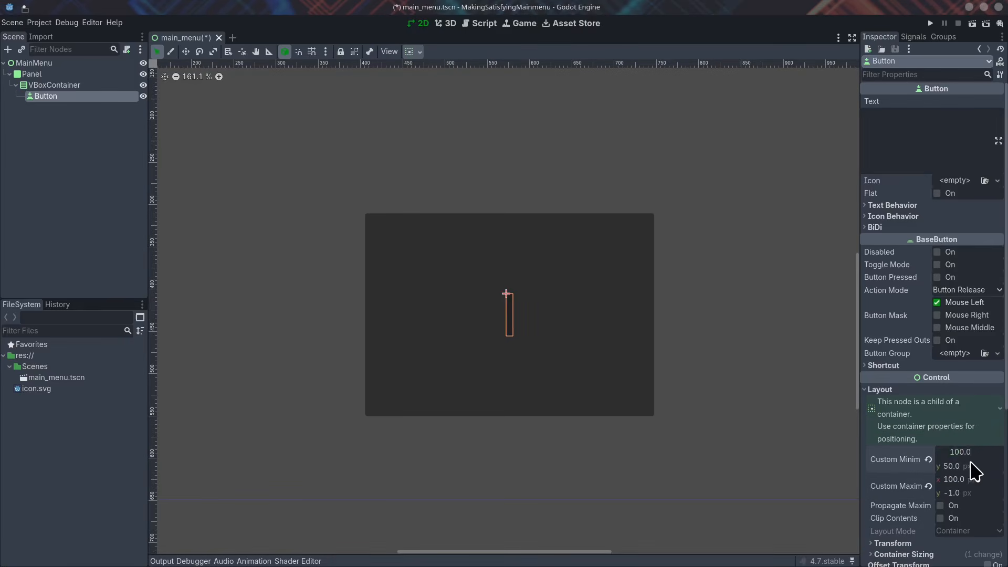
pyautogui.press('Return')
pyautogui.scroll(-3, 978, 342)
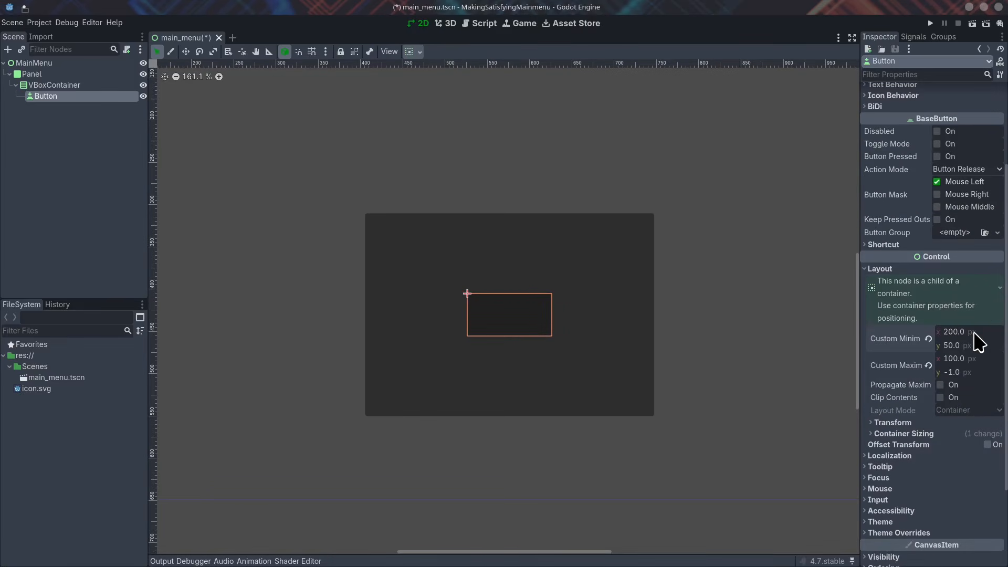
pyautogui.click(928, 365)
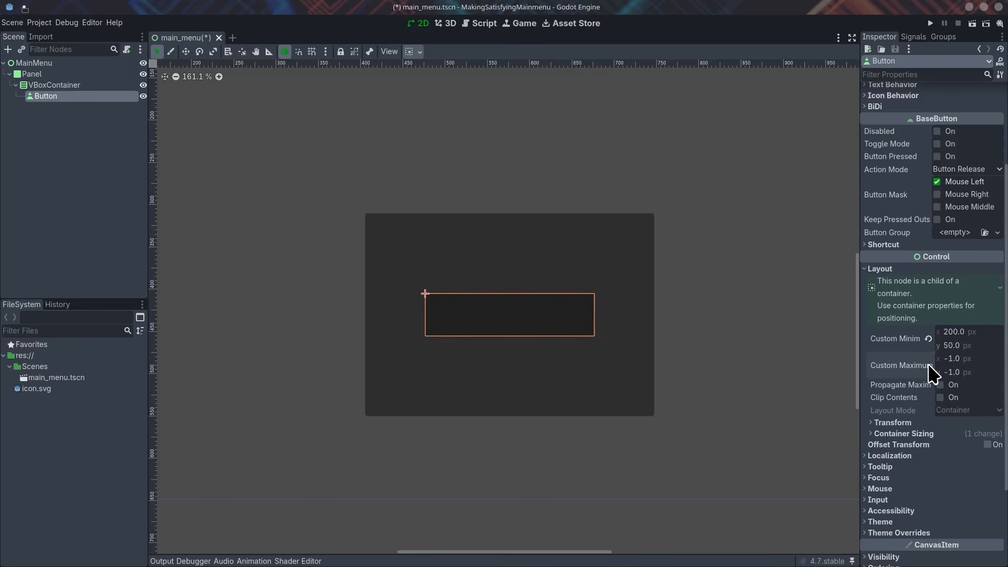
pyautogui.click(965, 333)
pyautogui.scroll(-6, 498, 257)
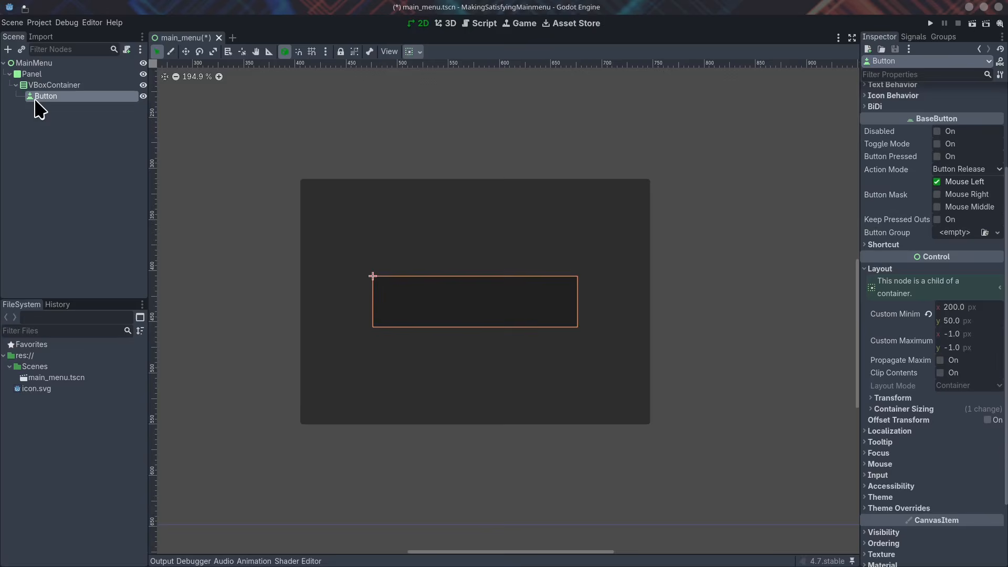
# - Duplicate the button twice within VBoxContainer to make three stacked buttons
pyautogui.hotkey('ctrl', 'd')
pyautogui.hotkey('ctrl', 'd')
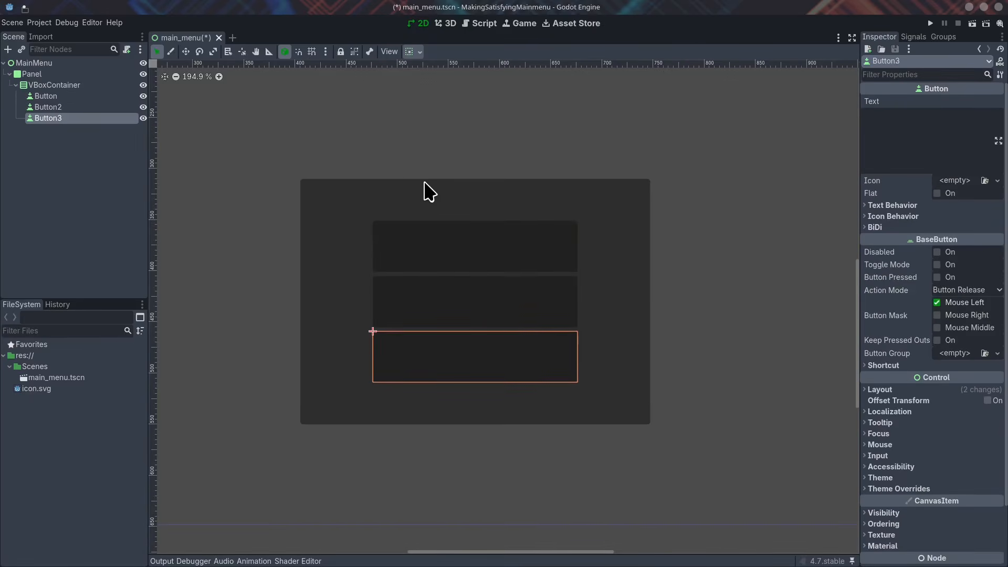
pyautogui.click(470, 130)
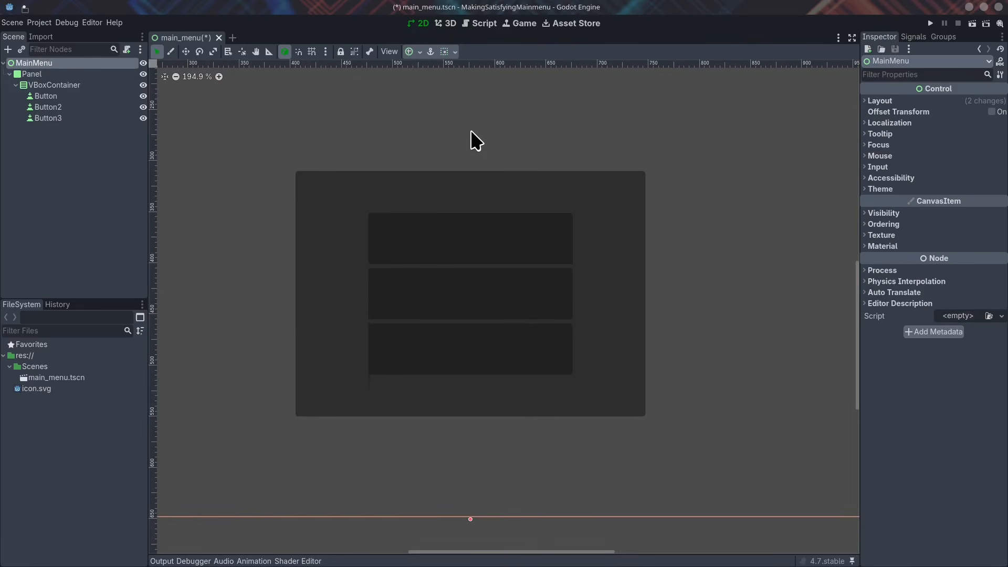
# - Set the text of the first button to "Play"
pyautogui.click(102, 100)
pyautogui.click(108, 109)
pyautogui.click(109, 131)
pyautogui.moveTo(477, 231); pyautogui.dragTo(473, 238, button='middle')
pyautogui.click(472, 237)
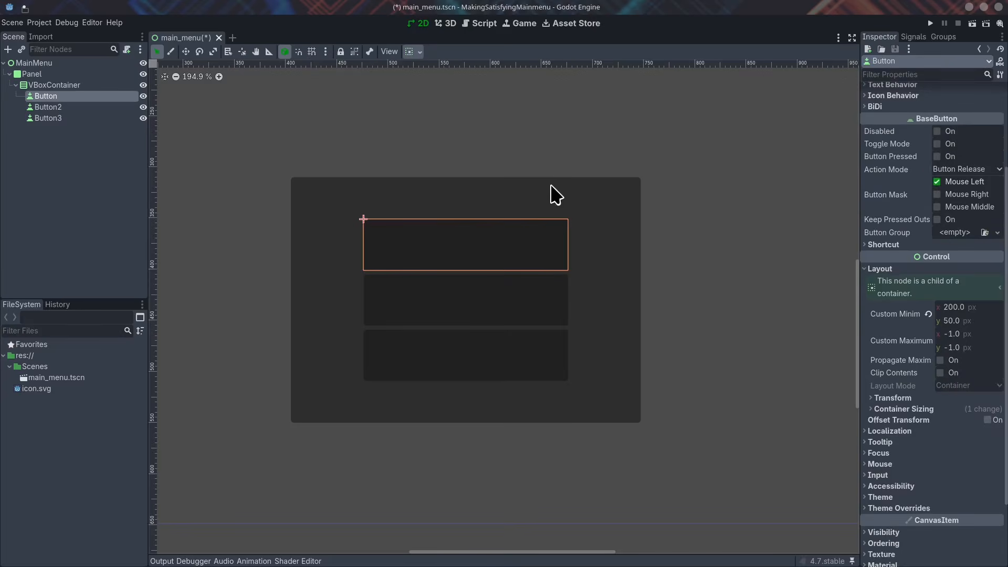
pyautogui.scroll(3, 933, 161)
pyautogui.click(906, 142)
pyautogui.write('Play')
# - Set the text of the second button to "Options" and of the third button to "Quit"
pyautogui.click(55, 107)
pyautogui.click(884, 135)
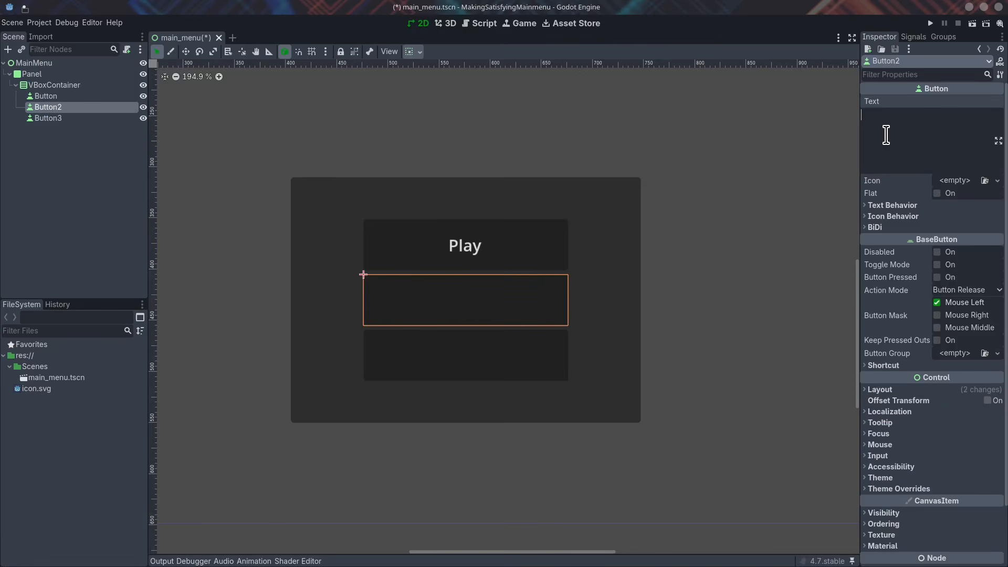
pyautogui.write('Options')
pyautogui.click(48, 118)
pyautogui.click(920, 130)
pyautogui.write('Quit')
pyautogui.scroll(-8, 515, 246)
pyautogui.scroll(5, 509, 198)
pyautogui.click(510, 198)
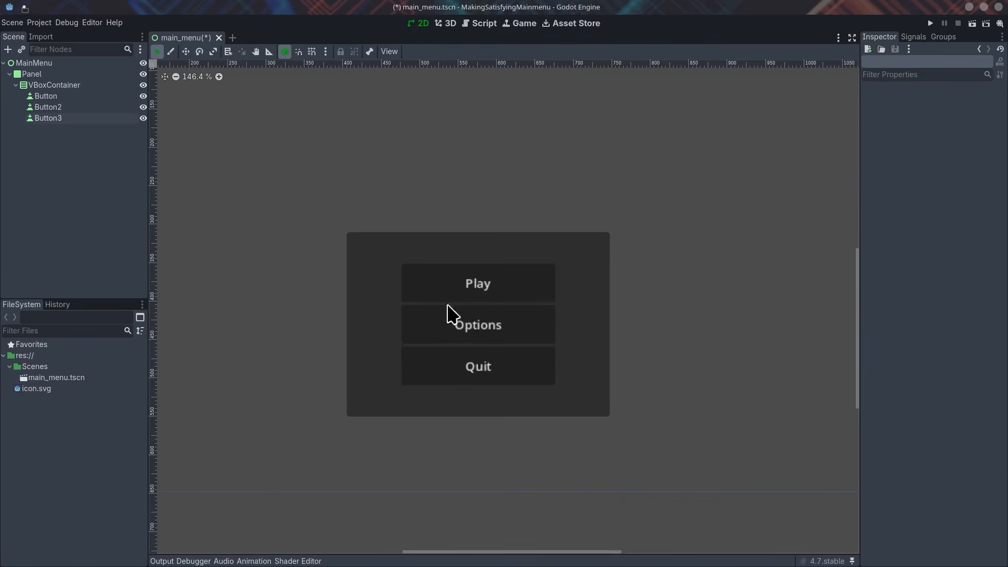
# - Create a new Theme resource on MainMenu and save it as Theme.tres
pyautogui.click(77, 62)
pyautogui.rightClick(77, 62)
pyautogui.click(961, 190)
pyautogui.click(965, 204)
pyautogui.click(972, 223)
pyautogui.rightClick(971, 197)
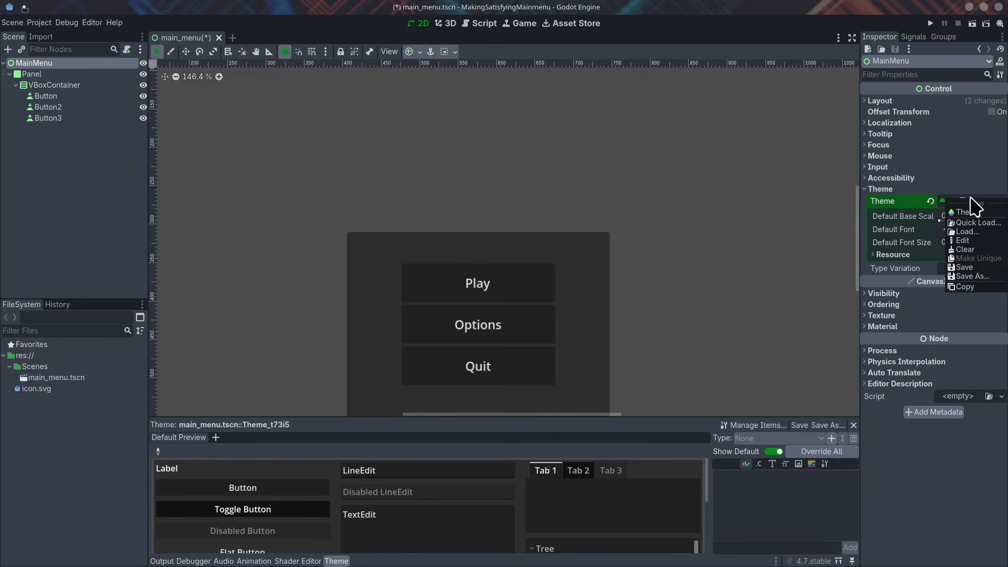
pyautogui.click(968, 277)
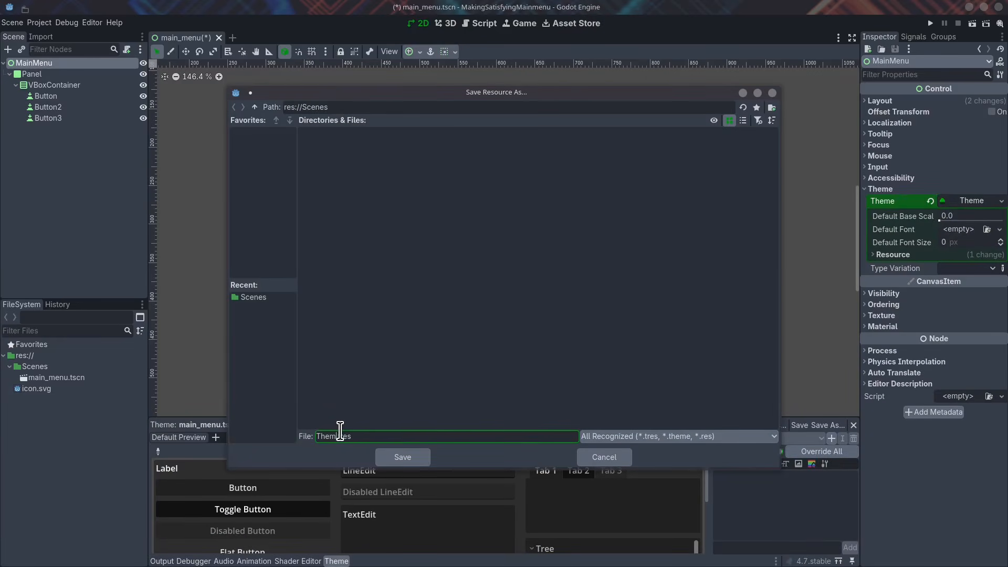
pyautogui.click(399, 458)
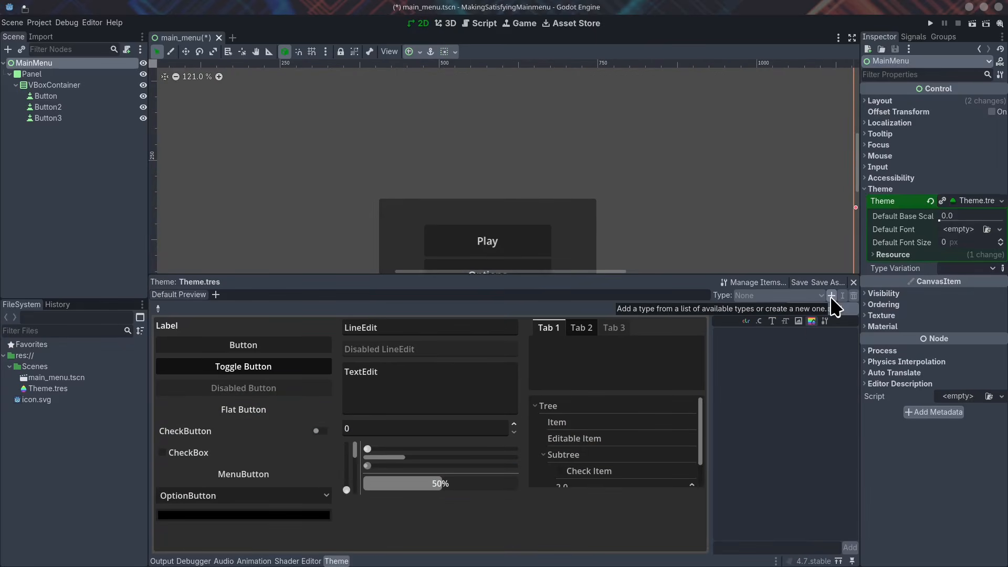
# - Add the Panel type to the theme and override its panel style with a new StyleBoxFlat
pyautogui.click(832, 296)
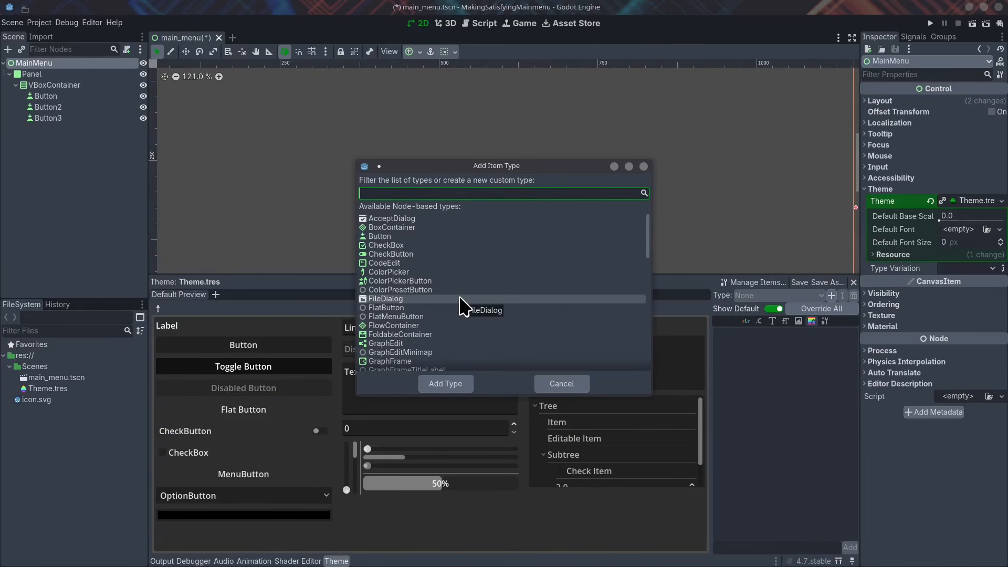
pyautogui.write('panel')
pyautogui.press('Return')
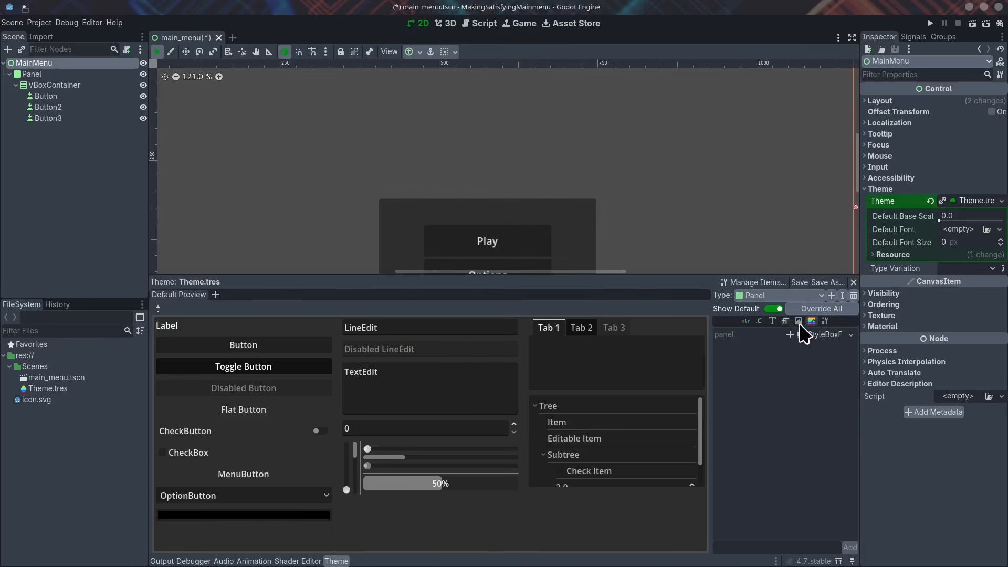
pyautogui.click(789, 334)
pyautogui.click(815, 336)
pyautogui.click(817, 382)
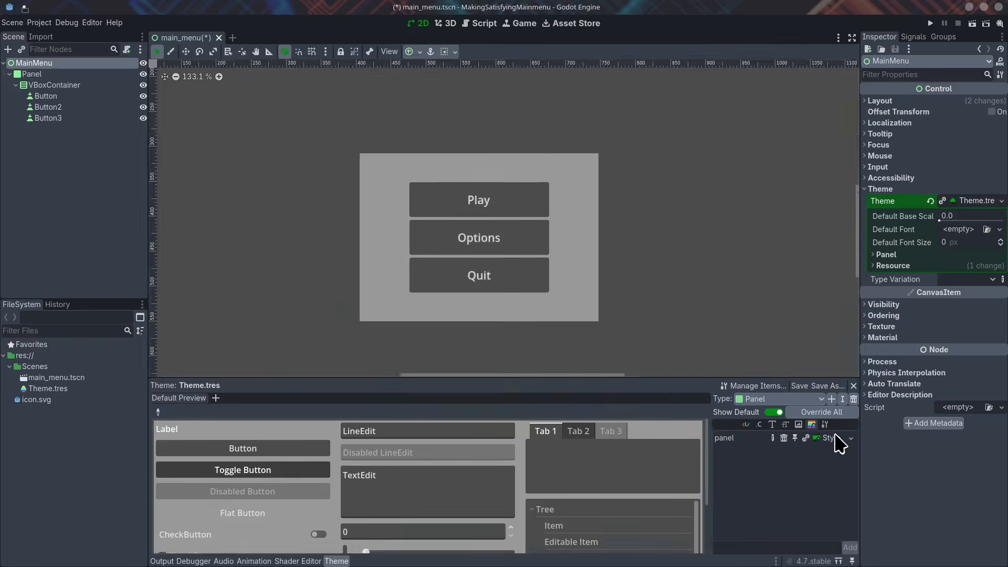
# - Set the background colour of the theme's Panel StyleBoxFlat to black
pyautogui.click(833, 438)
pyautogui.click(959, 181)
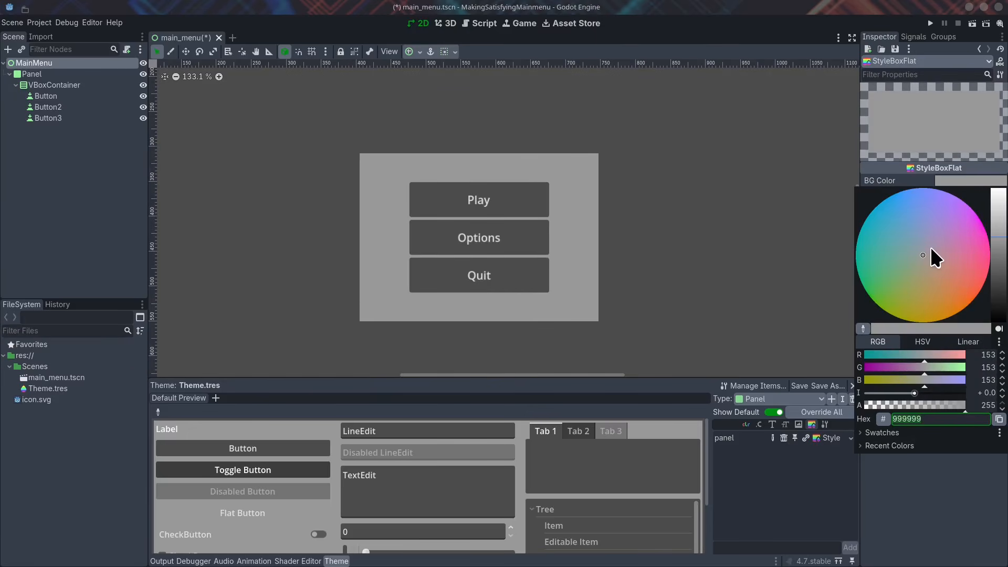
pyautogui.moveTo(998, 239); pyautogui.dragTo(1001, 322)
pyautogui.press('Escape')
# - Set all four corner radii of the Panel StyleBoxFlat to 16 px
pyautogui.click(891, 252)
pyautogui.click(961, 265)
pyautogui.write('16')
pyautogui.click(966, 281)
pyautogui.write('16')
pyautogui.click(968, 292)
pyautogui.write('16')
pyautogui.click(965, 305)
pyautogui.write('16')
pyautogui.press('Return')
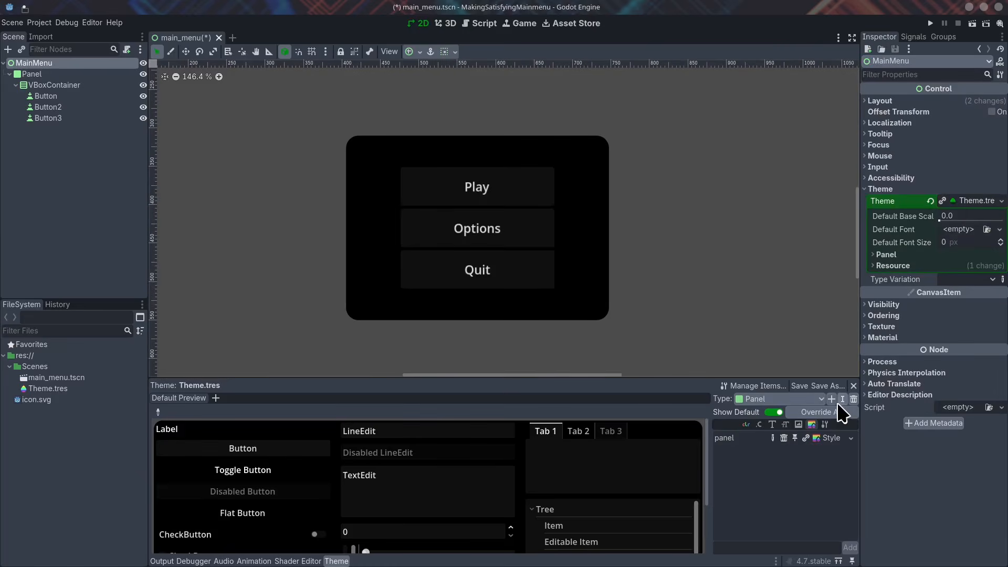
# - Add the Button type to the theme
pyautogui.click(831, 399)
pyautogui.write('button')
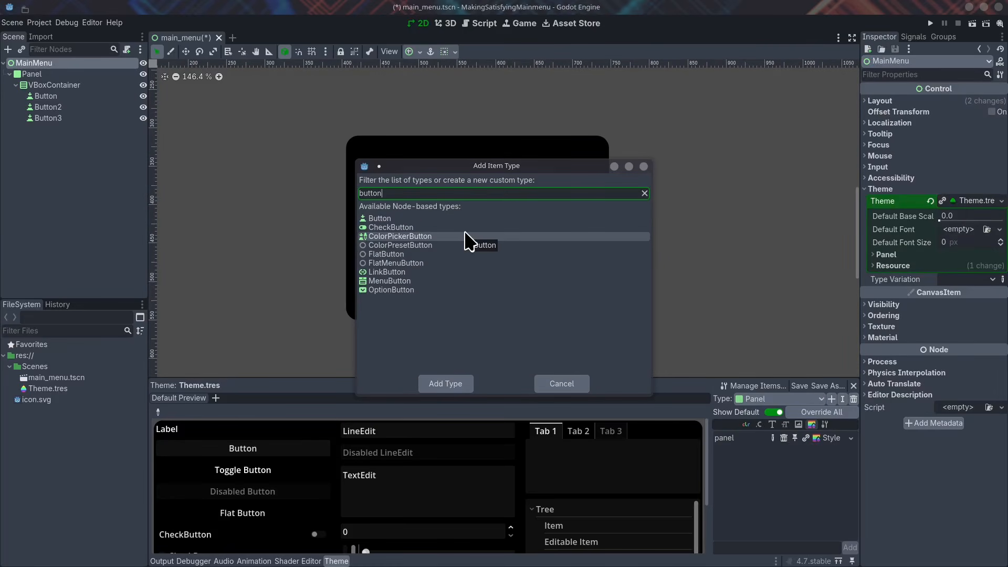
pyautogui.doubleClick(466, 220)
pyautogui.scroll(-2, 507, 268)
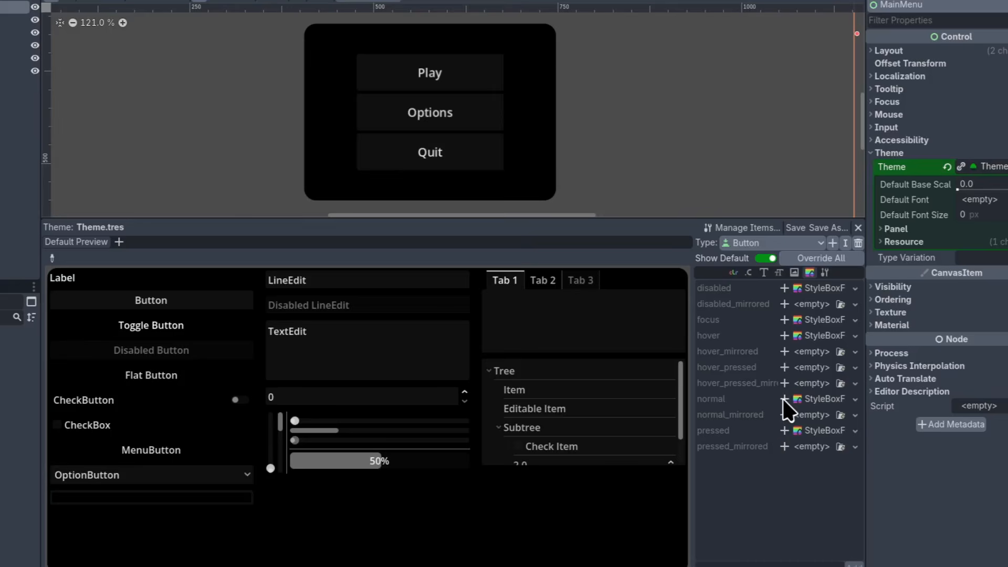
# - Override the Button type's normal style with a new StyleBoxFlat that has a black background
pyautogui.click(784, 399)
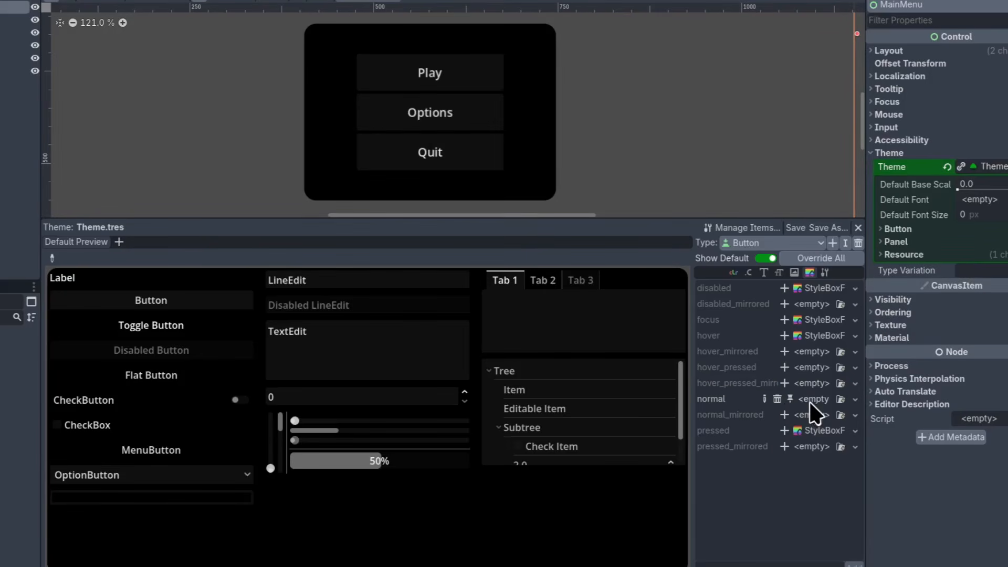
pyautogui.click(811, 401)
pyautogui.click(826, 452)
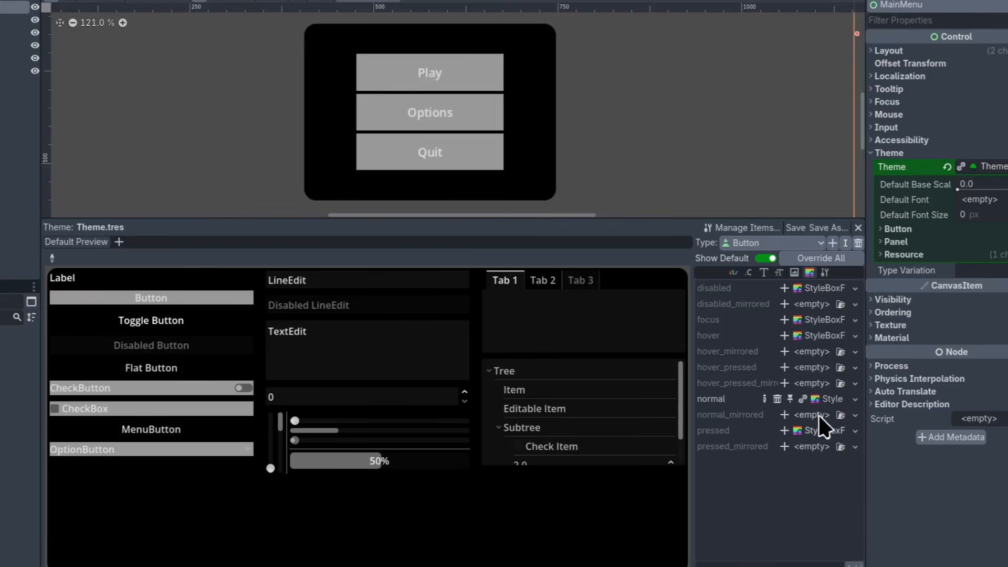
pyautogui.click(817, 400)
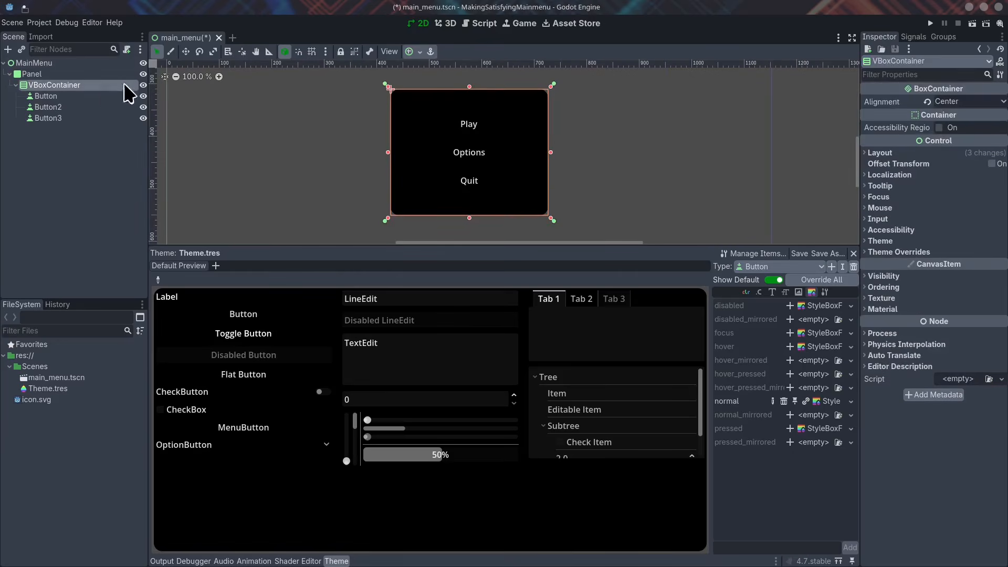
# - Reduce the height of the Panel evenly about its centre so it fits closer around the three buttons
pyautogui.click(475, 97)
pyautogui.keyDown('alt'); pyautogui.moveTo(471, 87); pyautogui.dragTo(472, 99); pyautogui.keyUp('alt')
pyautogui.click(793, 148)
pyautogui.scroll(-2, 748, 148)
pyautogui.moveTo(502, 172); pyautogui.dragTo(445, 150, button='middle')
pyautogui.click(74, 108)
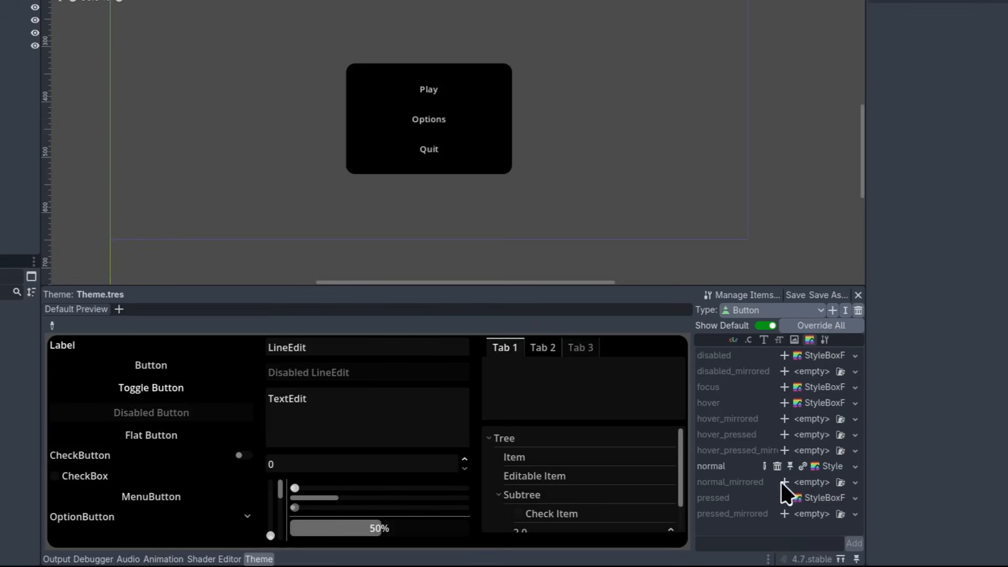
# - Override the Button type's hover style with a unique copy of the normal style and set its background colour to white, ffffff
pyautogui.rightClick(828, 404)
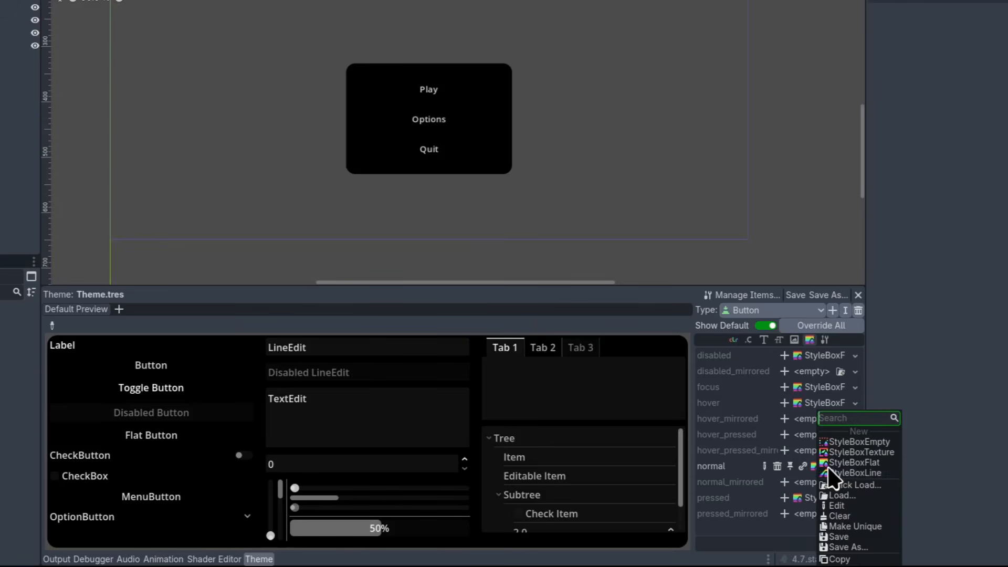
pyautogui.click(839, 559)
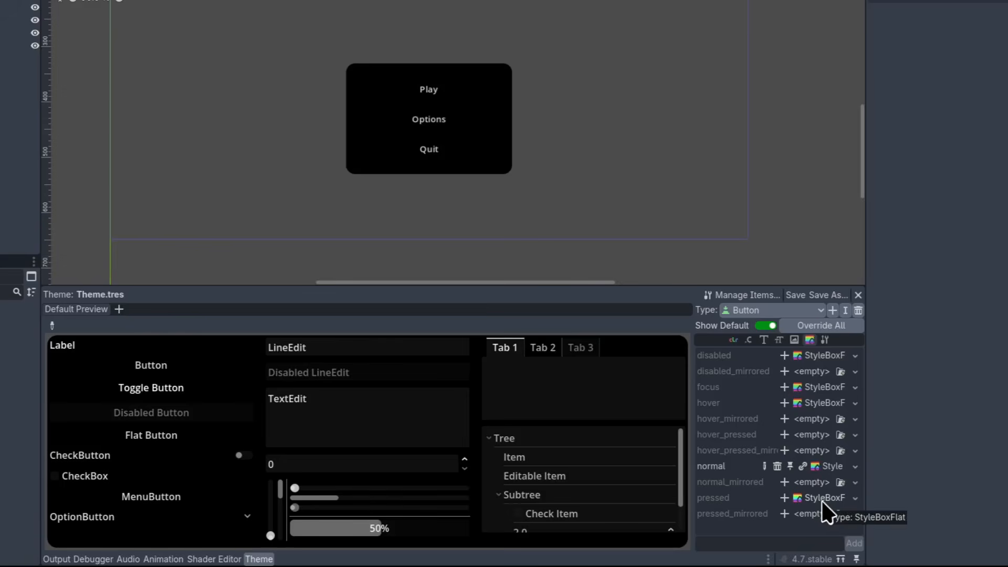
pyautogui.click(814, 418)
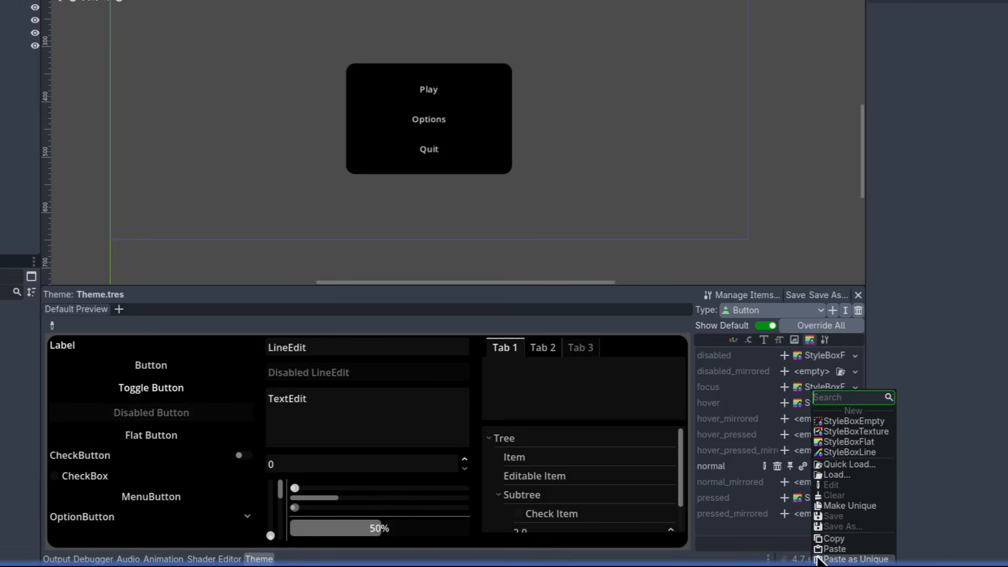
pyautogui.click(856, 559)
pyautogui.click(830, 405)
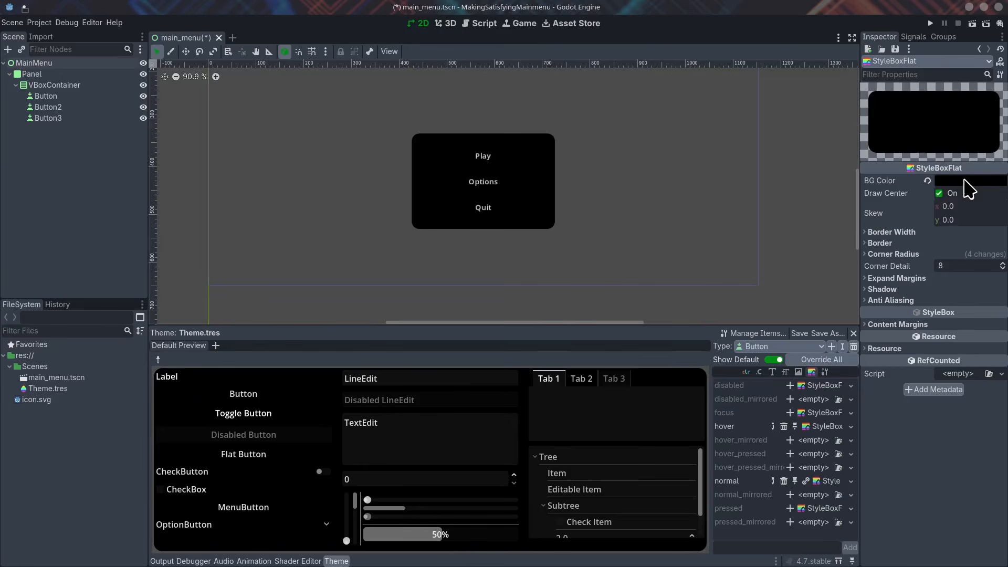
pyautogui.click(987, 119)
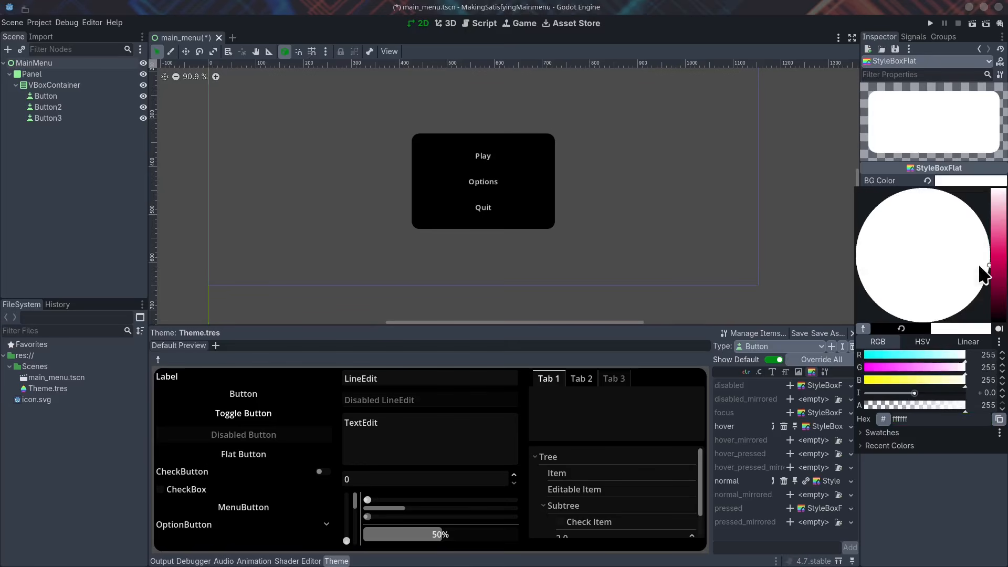
pyautogui.click(933, 498)
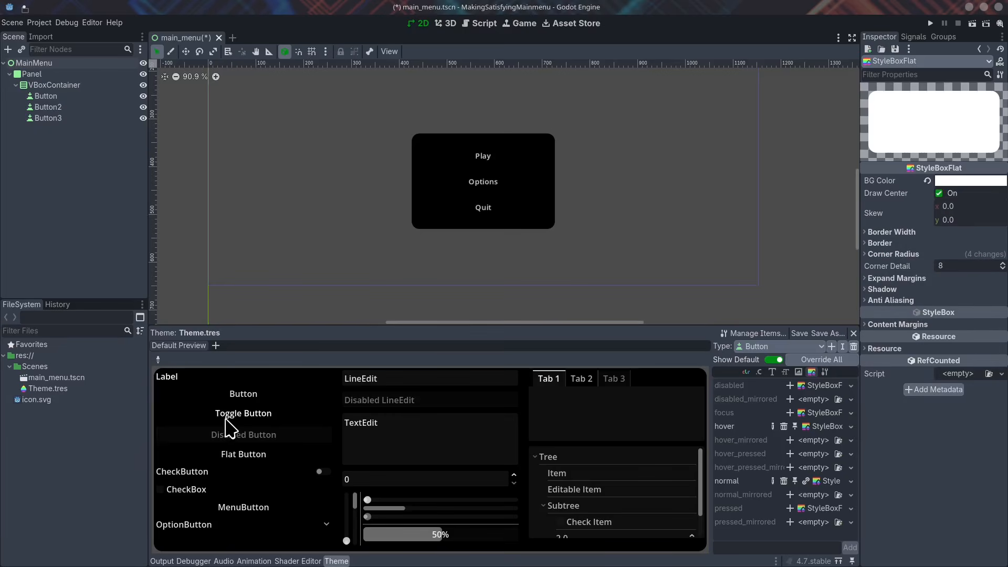
# - Override the Button type's font_color in the theme with pure white
pyautogui.click(774, 373)
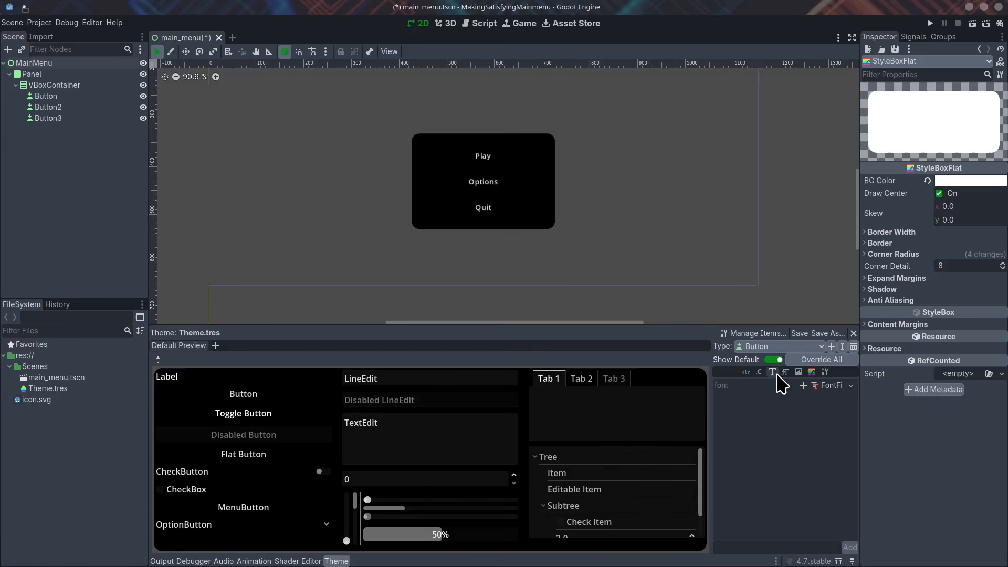
pyautogui.click(762, 372)
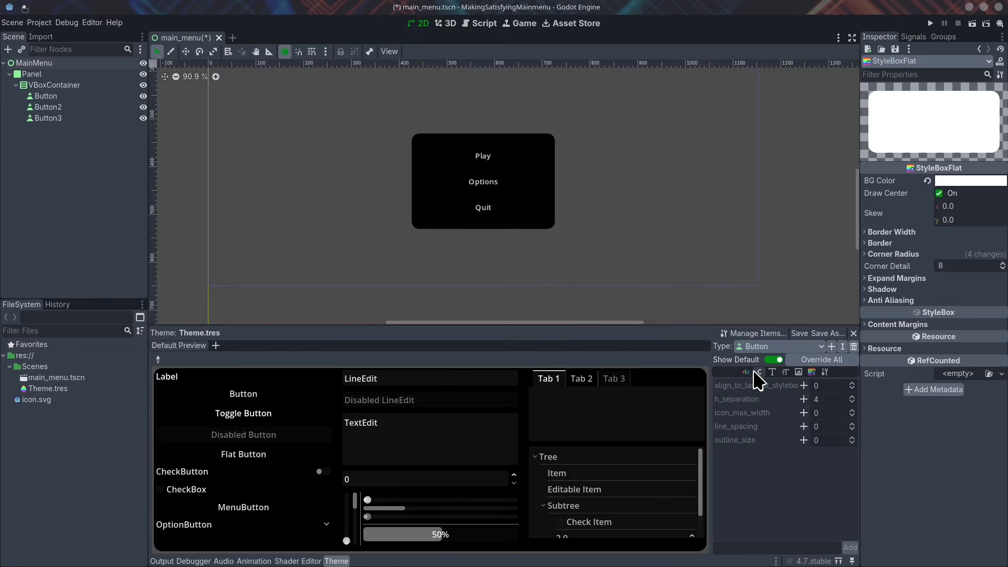
pyautogui.click(745, 371)
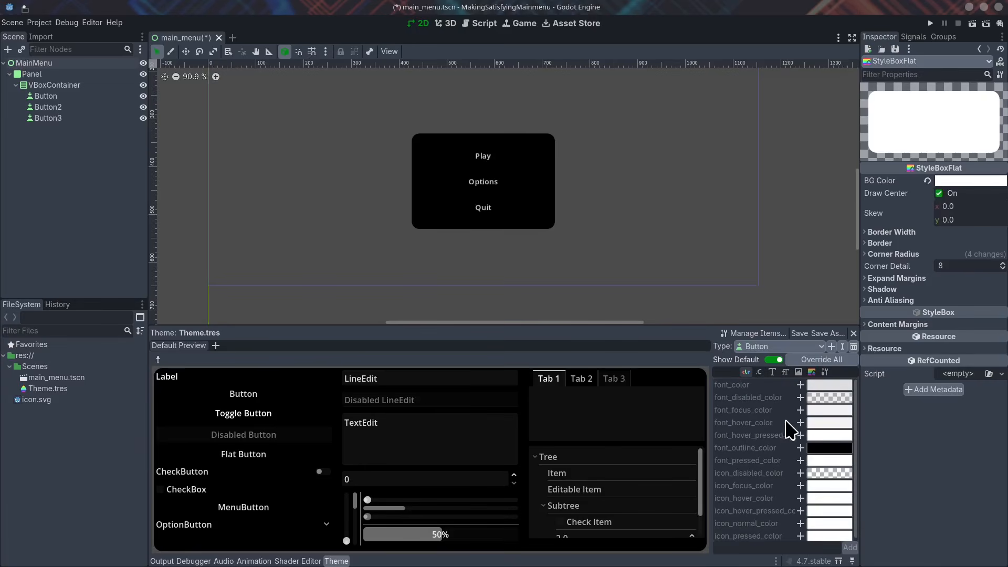
pyautogui.click(800, 385)
pyautogui.click(830, 384)
pyautogui.click(901, 90)
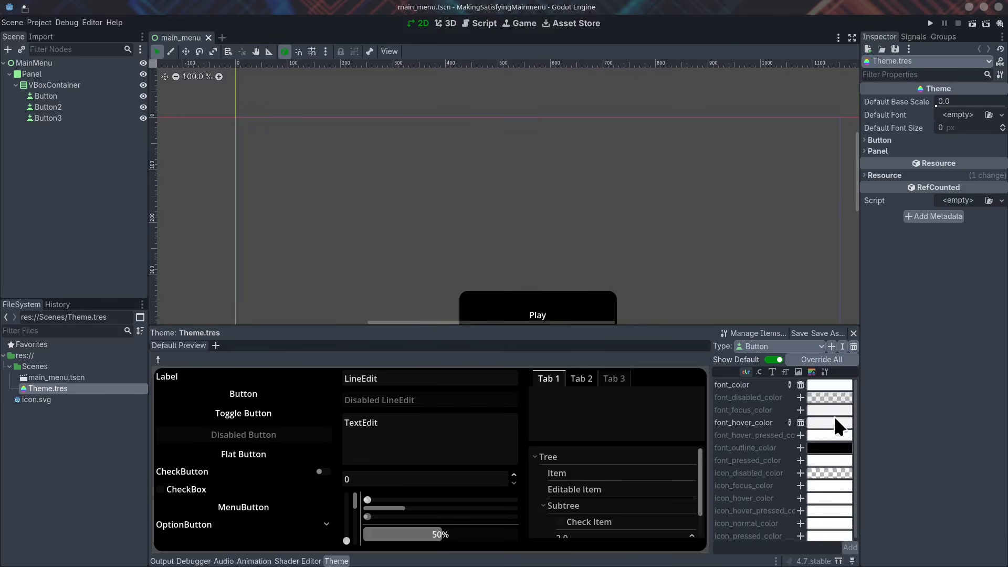
# - Override the Button type's font_hover_color in the theme with black
pyautogui.click(800, 422)
pyautogui.click(830, 422)
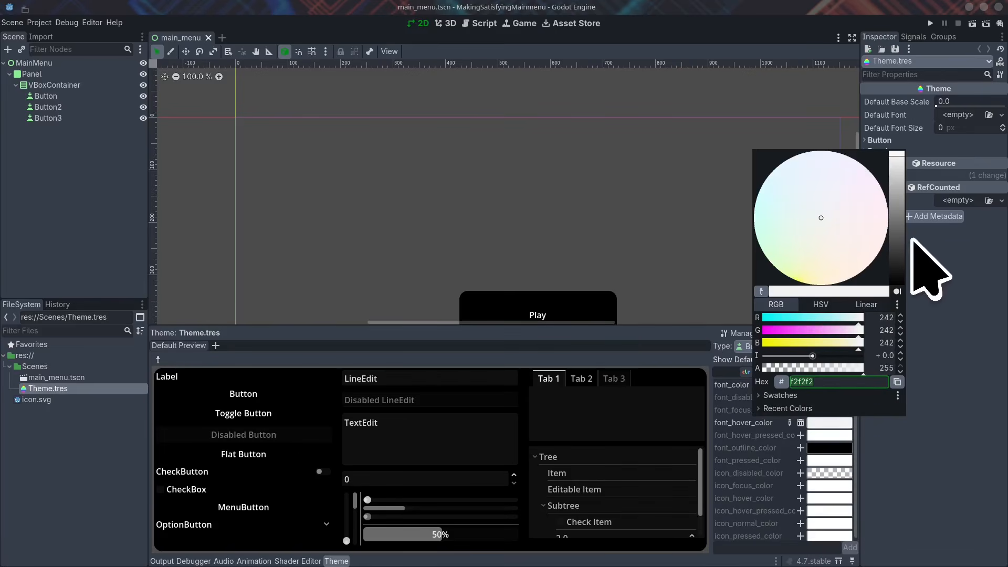
pyautogui.moveTo(895, 225); pyautogui.dragTo(898, 309)
pyautogui.click(926, 366)
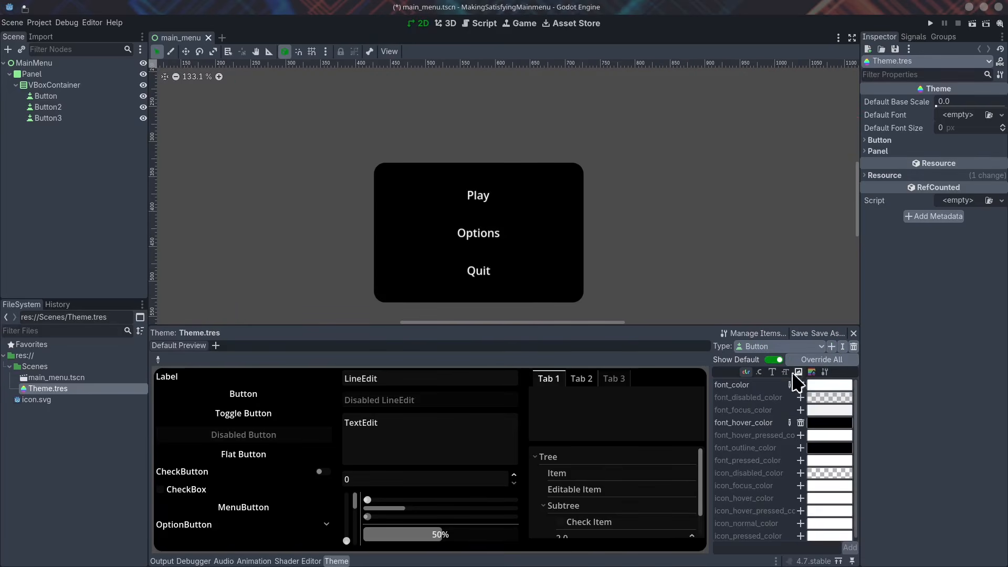
# - Override the Button type's pressed style with a copy of its normal style
pyautogui.click(811, 372)
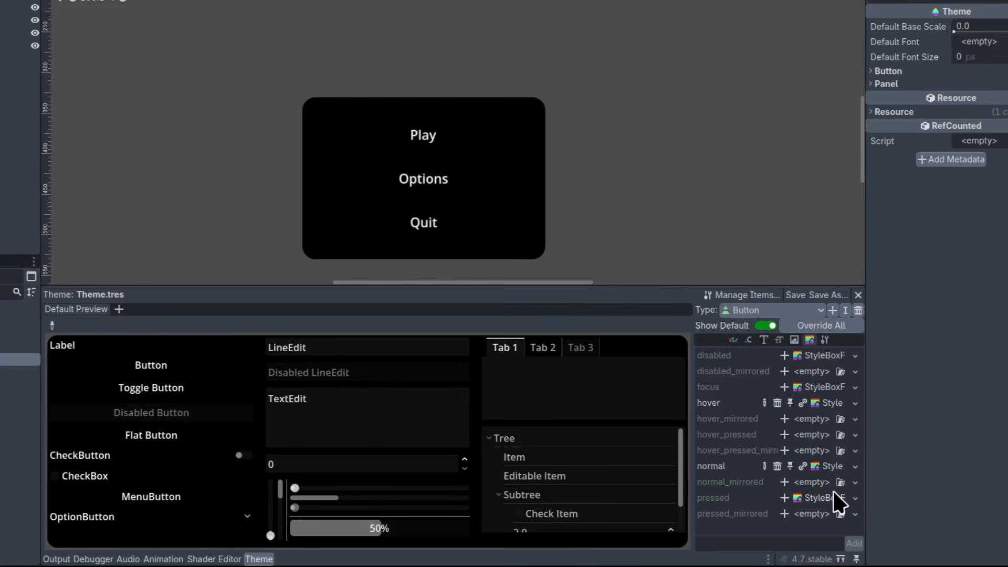
pyautogui.rightClick(827, 466)
pyautogui.click(833, 540)
pyautogui.rightClick(812, 499)
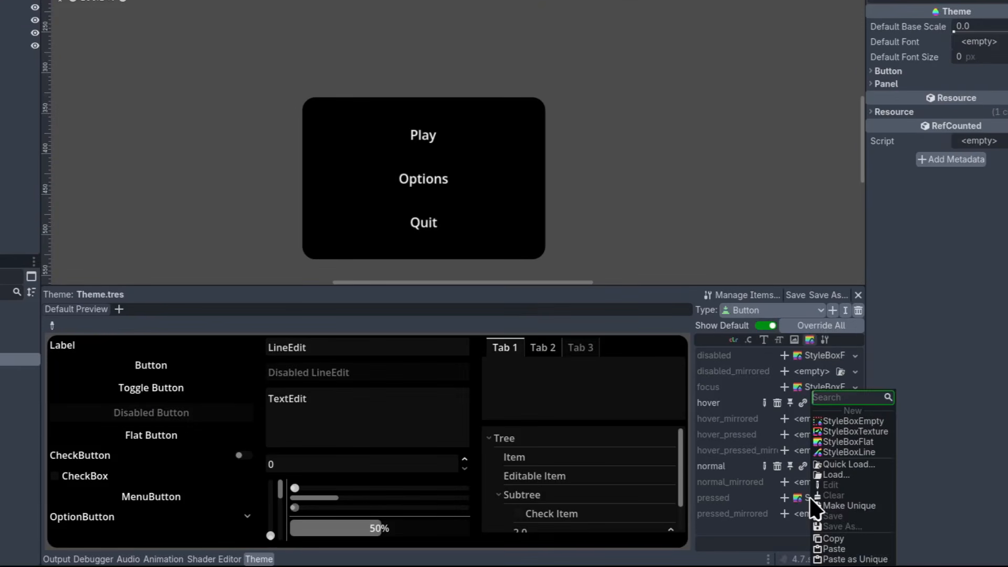
pyautogui.click(834, 549)
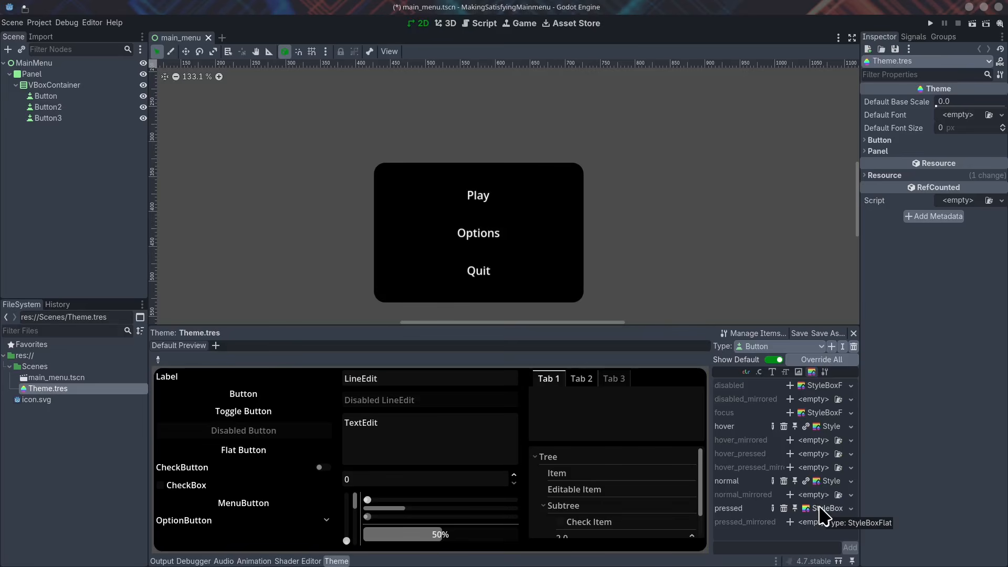
# - Set the background colour of the Button's pressed StyleBoxFlat to a very dark grey
pyautogui.click(824, 498)
pyautogui.click(945, 184)
pyautogui.moveTo(994, 294); pyautogui.dragTo(997, 314)
pyautogui.click(524, 168)
pyautogui.scroll(-4, 523, 169)
pyautogui.scroll(5, 496, 238)
# - Override the Button type's font_pressed_color with grey 949494 and try the Play button in a test run
pyautogui.click(746, 372)
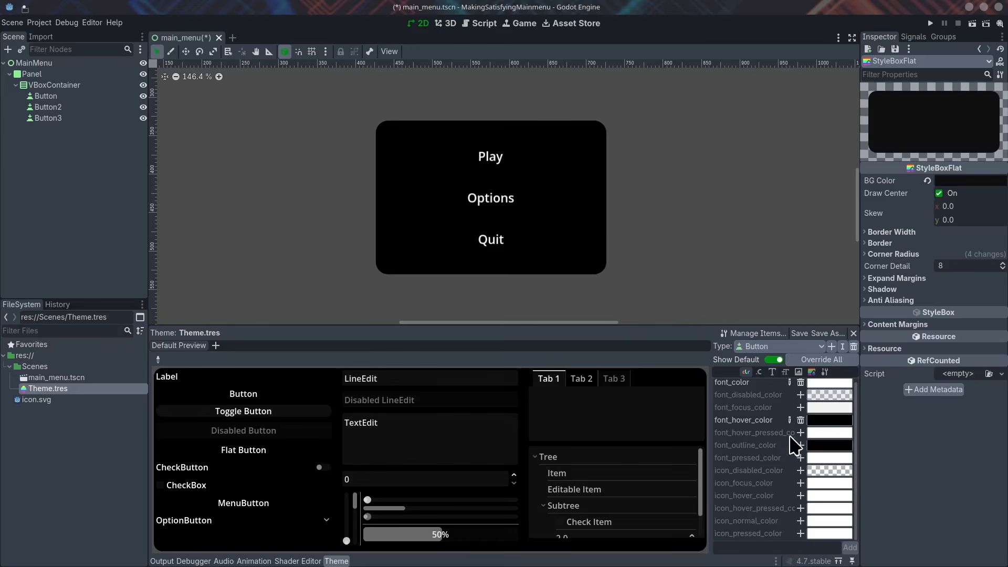
pyautogui.click(800, 457)
pyautogui.click(827, 457)
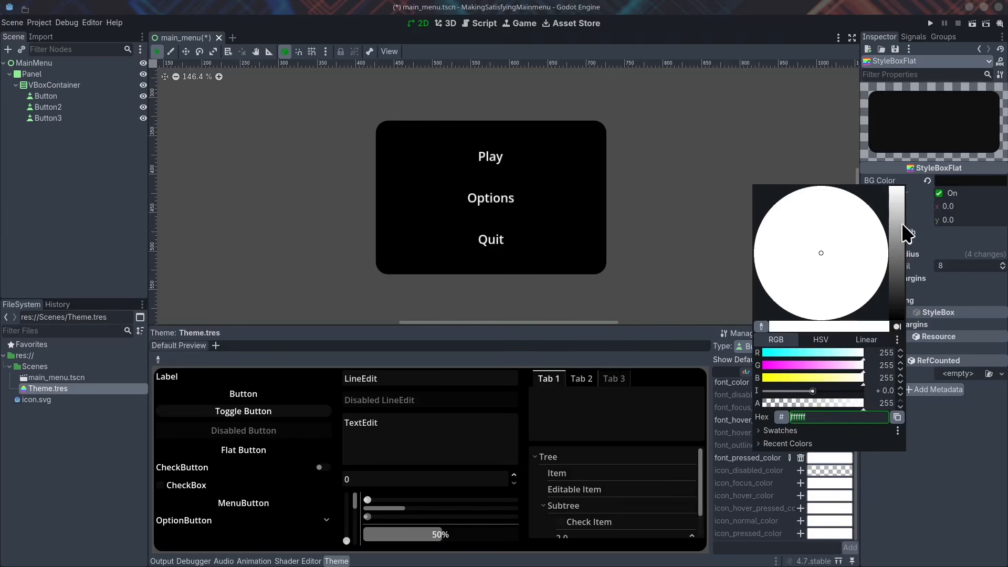
pyautogui.moveTo(896, 212); pyautogui.dragTo(899, 226)
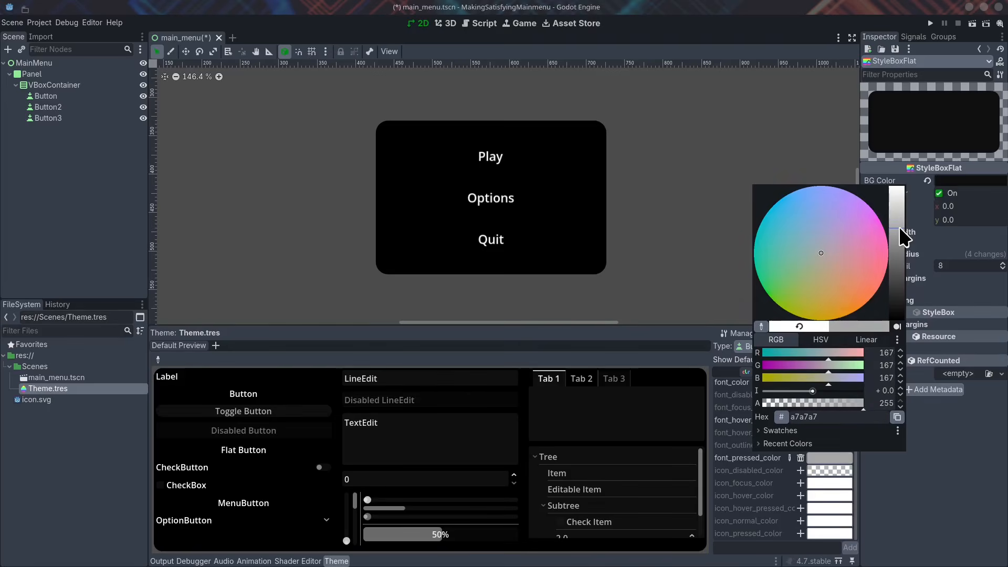
pyautogui.click(922, 369)
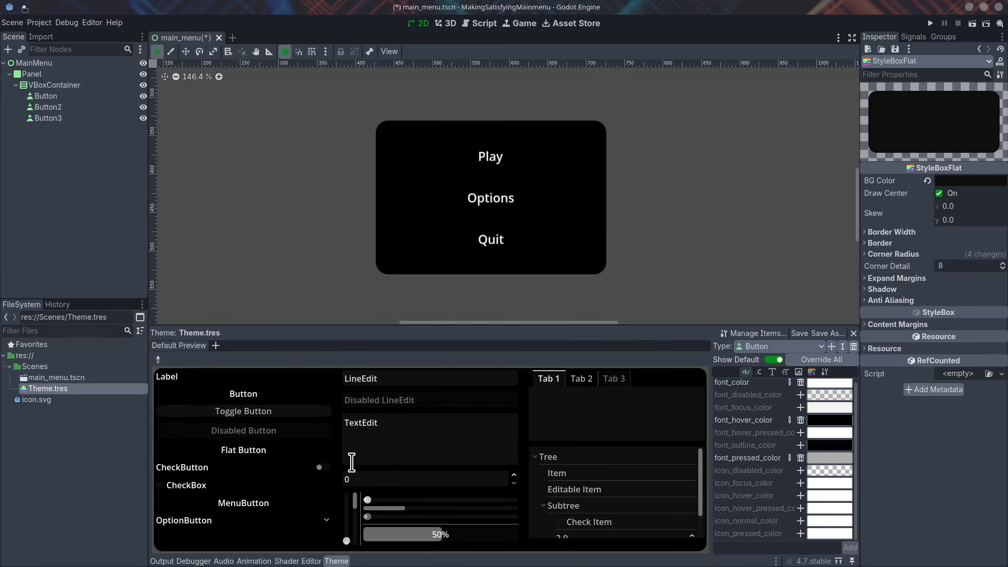
pyautogui.click(842, 456)
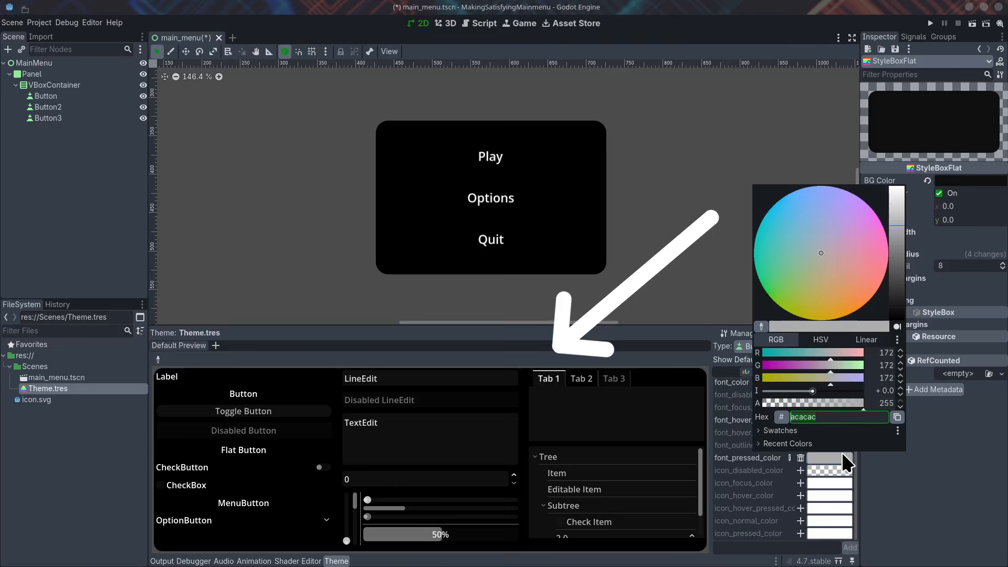
pyautogui.click(896, 237)
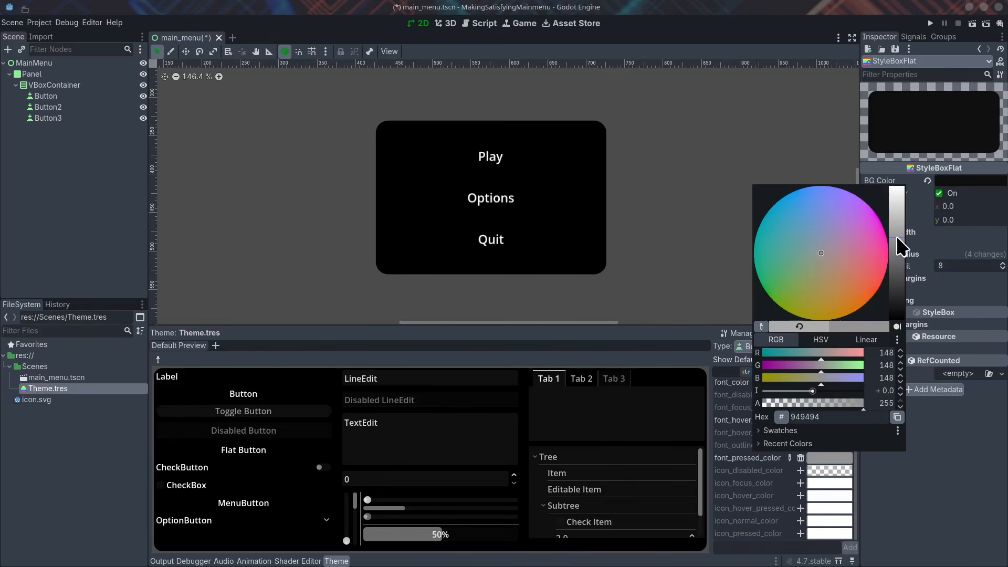
pyautogui.click(970, 468)
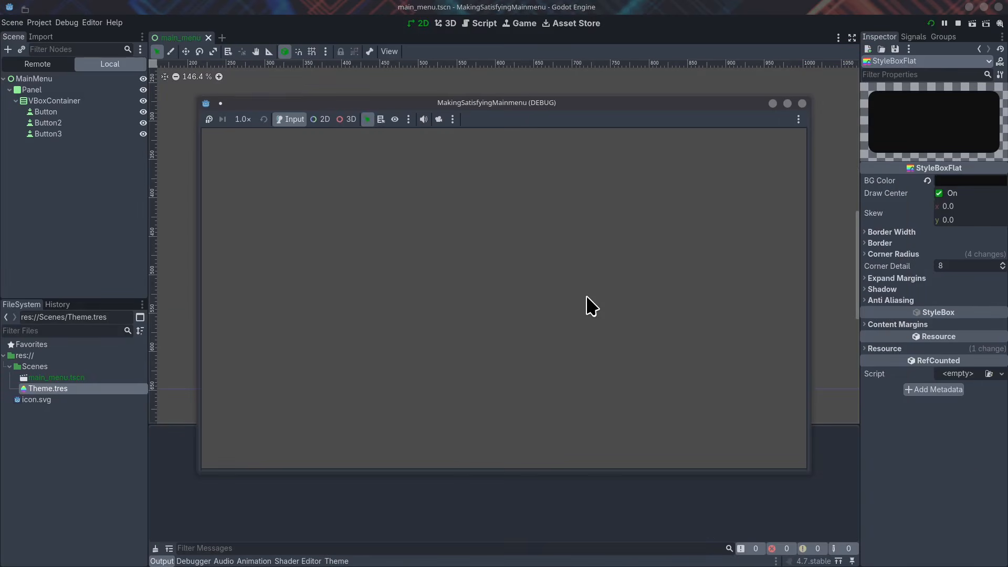
pyautogui.click(507, 331)
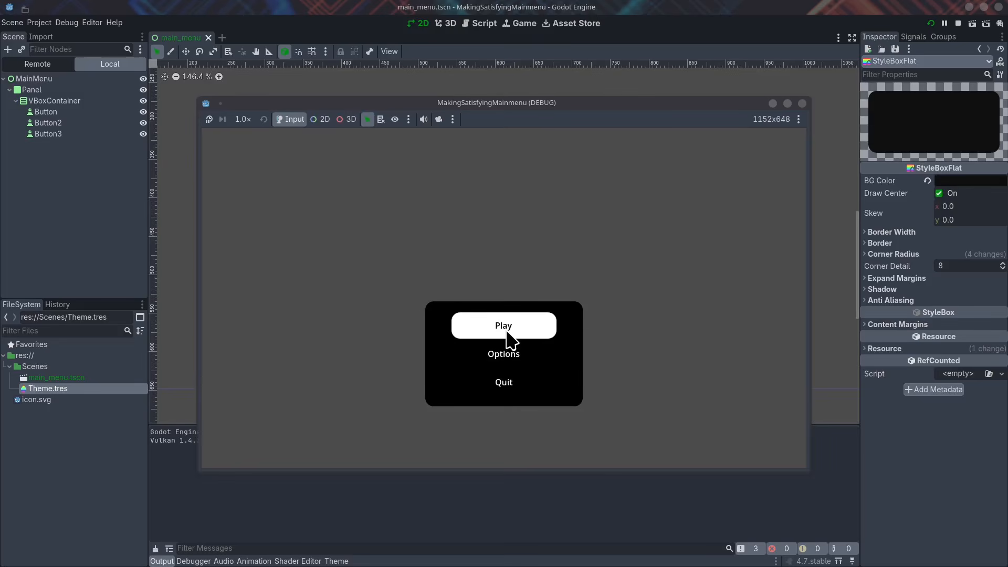
pyautogui.click(503, 329)
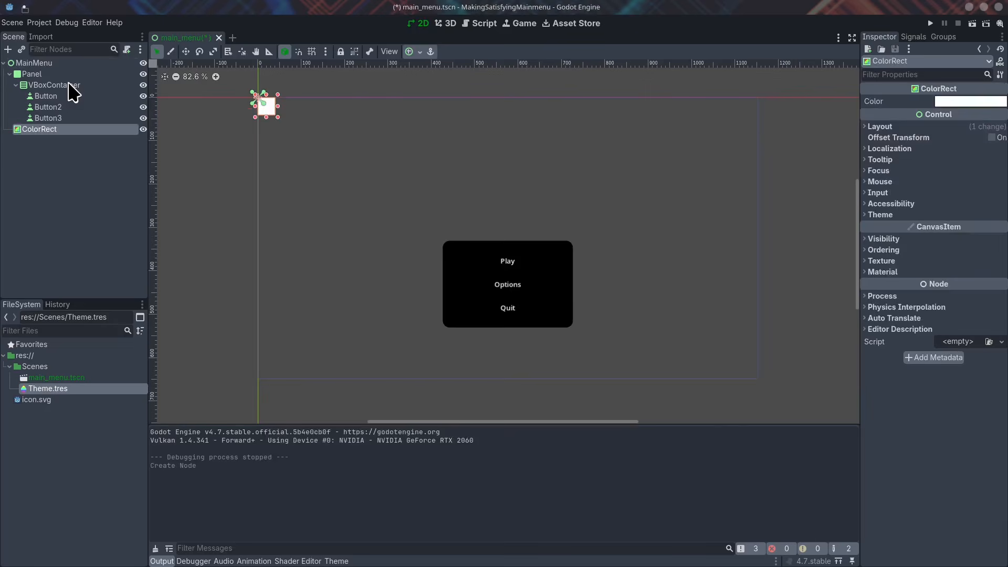
# - Place the ColorRect first under MainMenu, resize it to 1152 × 648 and anchor it as Full Rect
pyautogui.moveTo(67, 90); pyautogui.dragTo(39, 67)
pyautogui.moveTo(276, 115); pyautogui.dragTo(761, 383)
pyautogui.click(414, 52)
pyautogui.click(467, 141)
pyautogui.moveTo(525, 157); pyautogui.dragTo(496, 168, button='middle')
# - Set the ColorRect's colour to a bright mint green and check the menu in a test run
pyautogui.click(970, 100)
pyautogui.moveTo(1000, 210)
pyautogui.mouseDown()
pyautogui.moveTo(1000, 227)
pyautogui.moveTo(1004, 218)
pyautogui.mouseUp()
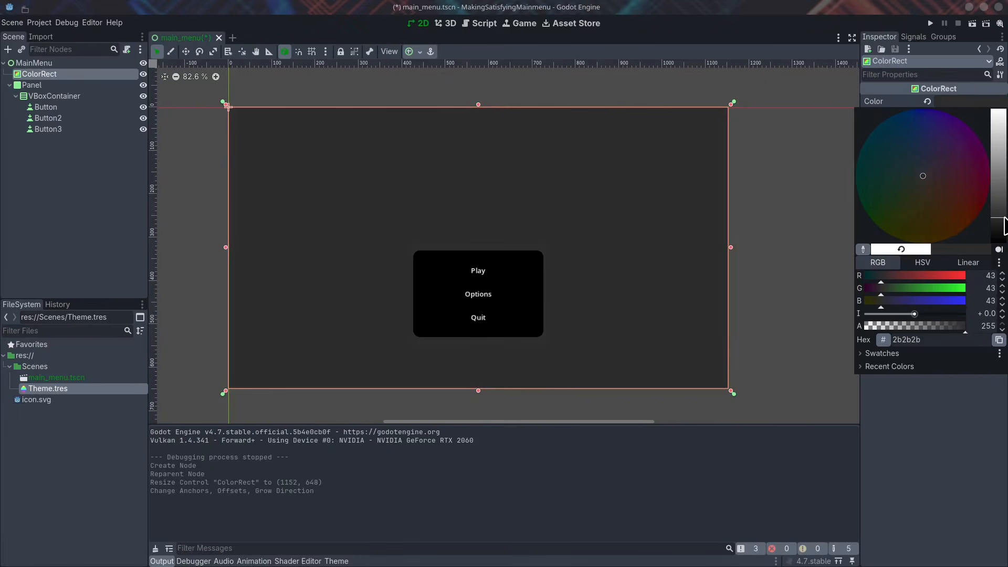
pyautogui.moveTo(883, 297); pyautogui.dragTo(884, 297)
pyautogui.moveTo(884, 289); pyautogui.dragTo(889, 288)
pyautogui.moveTo(884, 298); pyautogui.dragTo(966, 300)
pyautogui.click(922, 262)
pyautogui.click(930, 23)
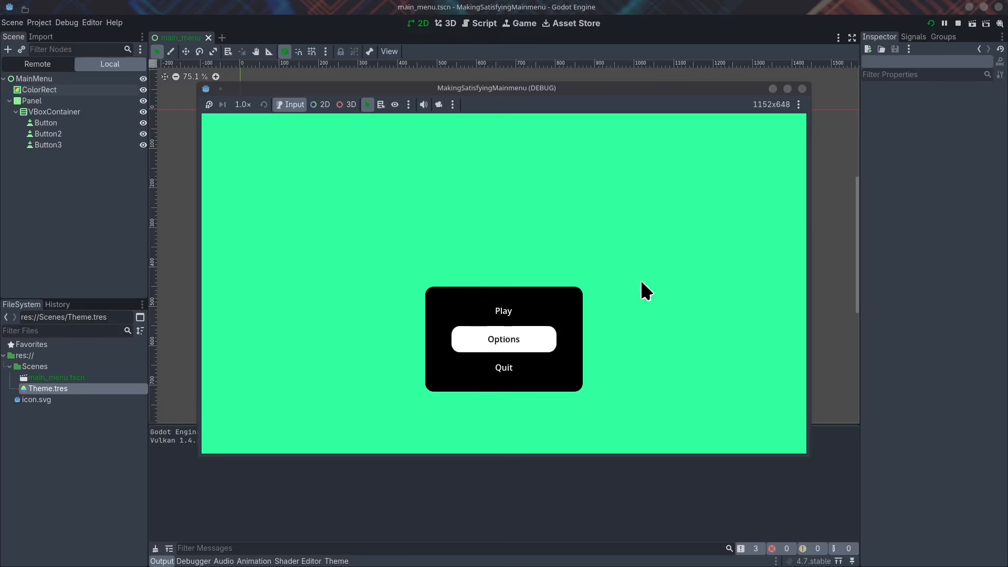
pyautogui.click(959, 24)
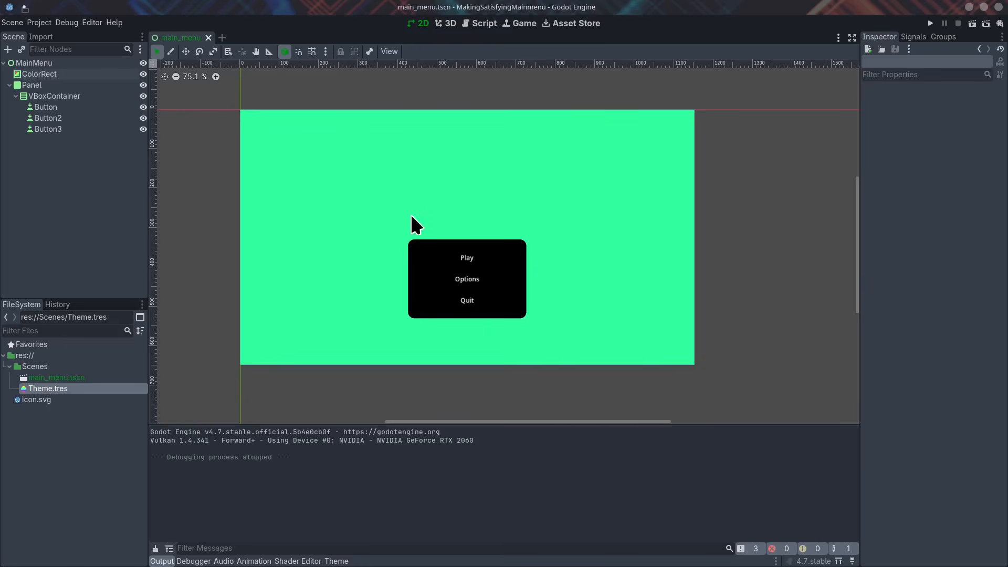
# - Add a Label node to MainMenu, anchor it at the centre top, and size it to 614 × 133 above the panel
pyautogui.rightClick(38, 62)
pyautogui.click(64, 77)
pyautogui.click(413, 52)
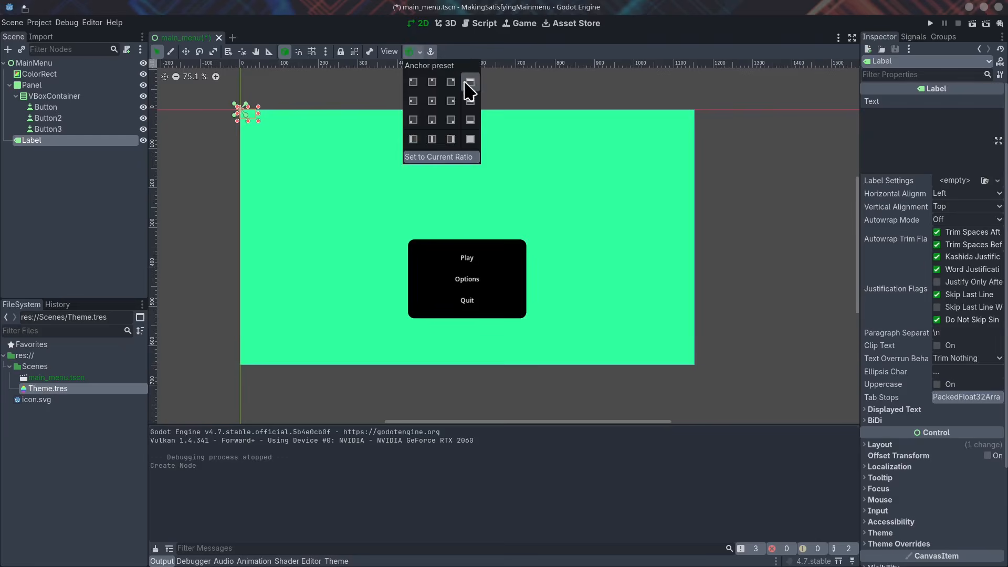
pyautogui.click(470, 82)
pyautogui.moveTo(469, 115); pyautogui.dragTo(547, 169)
# - Set the Label's text to MAIN MENU and centre it horizontally and vertically
pyautogui.click(873, 151)
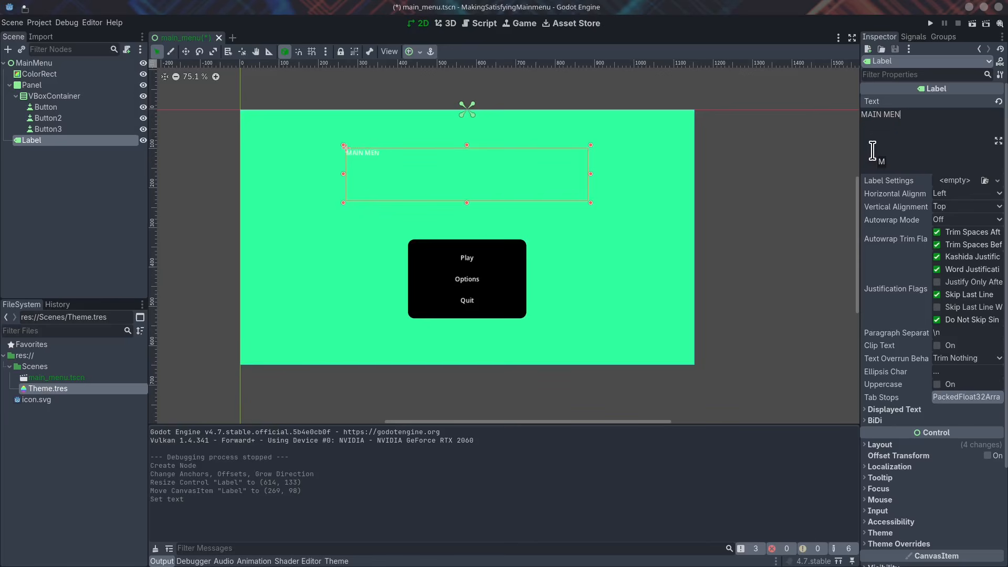
pyautogui.click(940, 194)
pyautogui.click(948, 218)
pyautogui.click(951, 206)
pyautogui.click(967, 232)
# - Override the Label's font size with 100 px
pyautogui.scroll(-3, 916, 420)
pyautogui.click(899, 417)
pyautogui.click(914, 462)
pyautogui.moveTo(957, 474); pyautogui.dragTo(1002, 474)
# - Override the Label's font colour with black, 000000
pyautogui.click(893, 429)
pyautogui.click(881, 441)
pyautogui.click(969, 441)
pyautogui.moveTo(1000, 236); pyautogui.dragTo(1007, 441)
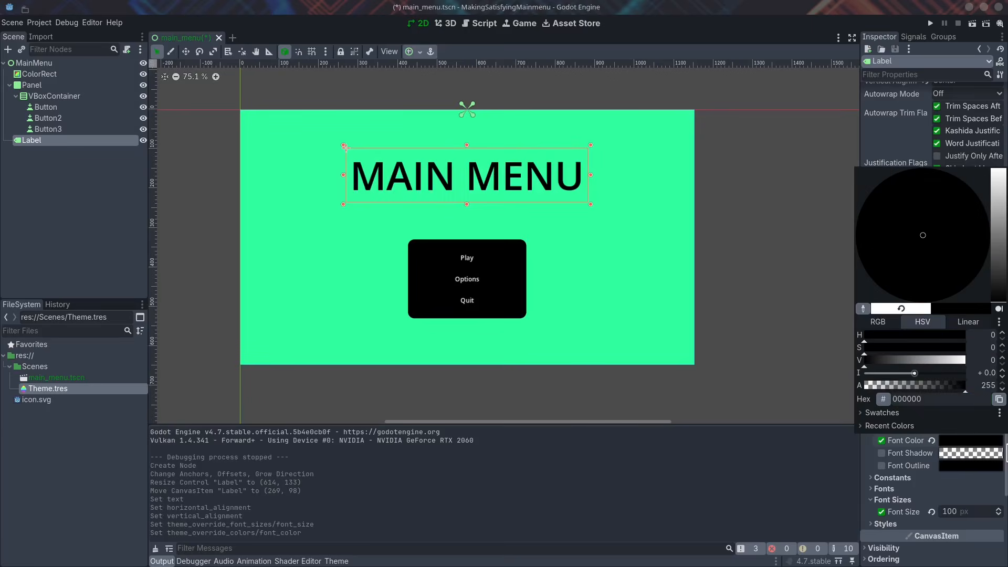
pyautogui.click(730, 296)
pyautogui.scroll(-2, 518, 278)
pyautogui.scroll(3, 497, 246)
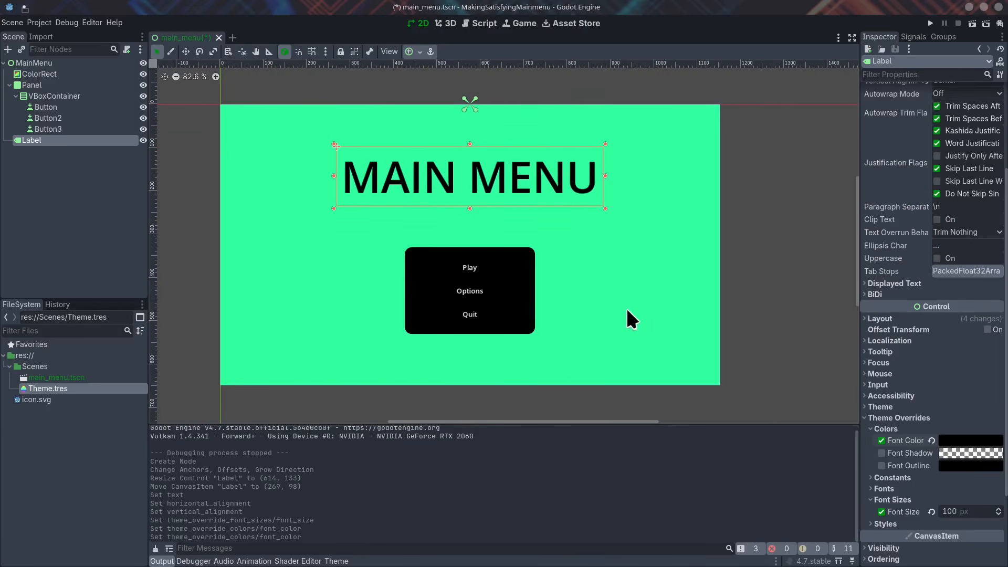
# - Override the Label's outline size with a larger value to thicken the title lettering, and check it in a test run
pyautogui.scroll(1, 613, 306)
pyautogui.click(893, 478)
pyautogui.click(882, 542)
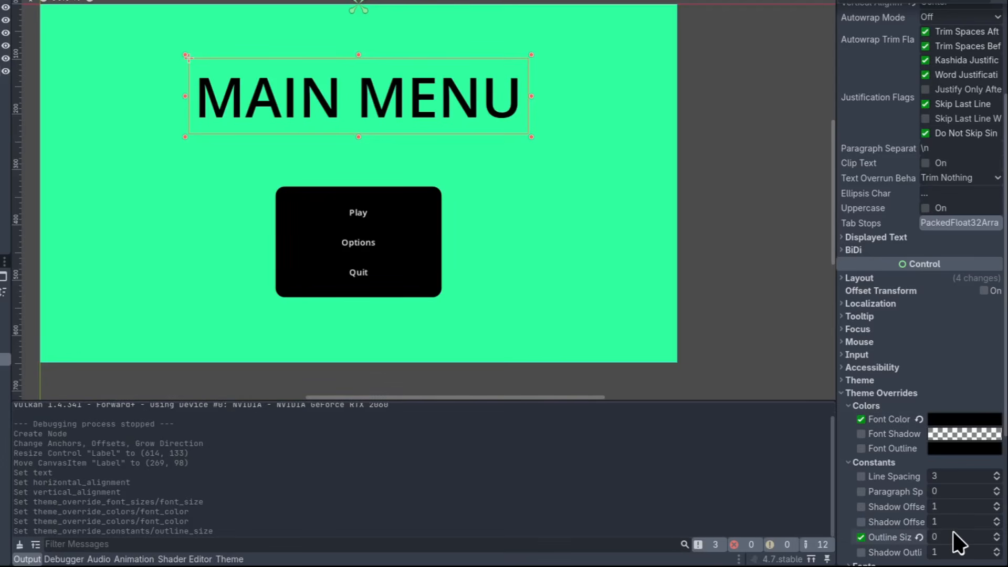
pyautogui.moveTo(954, 541); pyautogui.dragTo(985, 541)
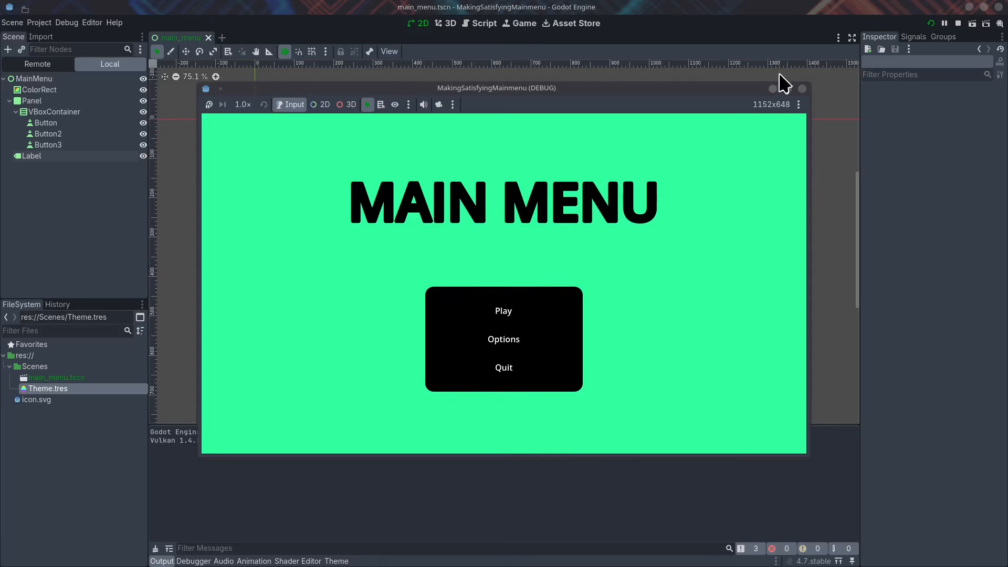
pyautogui.click(958, 23)
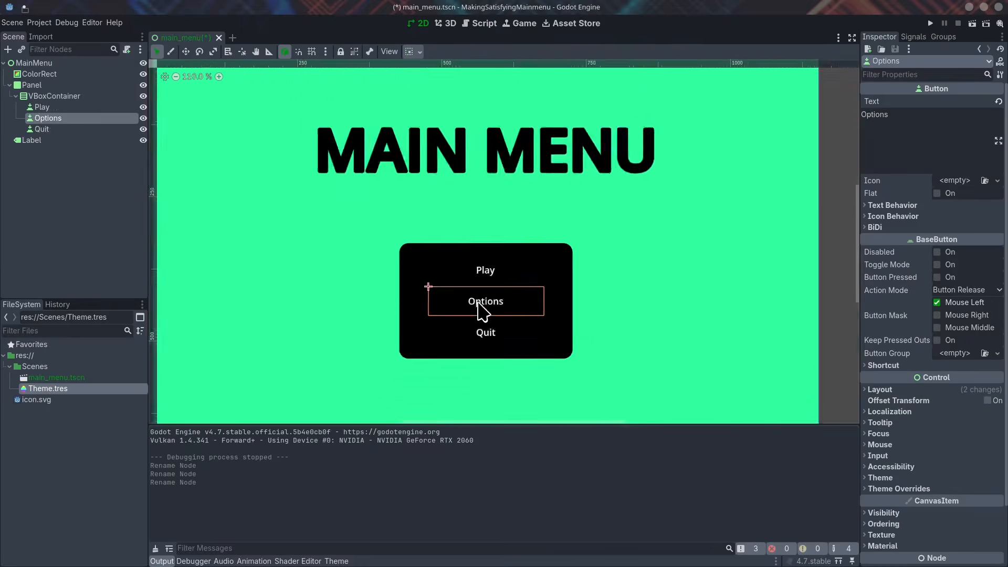
# - Add an AnimationPlayer node as a child of the Play button
pyautogui.click(495, 256)
pyautogui.rightClick(70, 110)
pyautogui.click(93, 109)
pyautogui.write('animat')
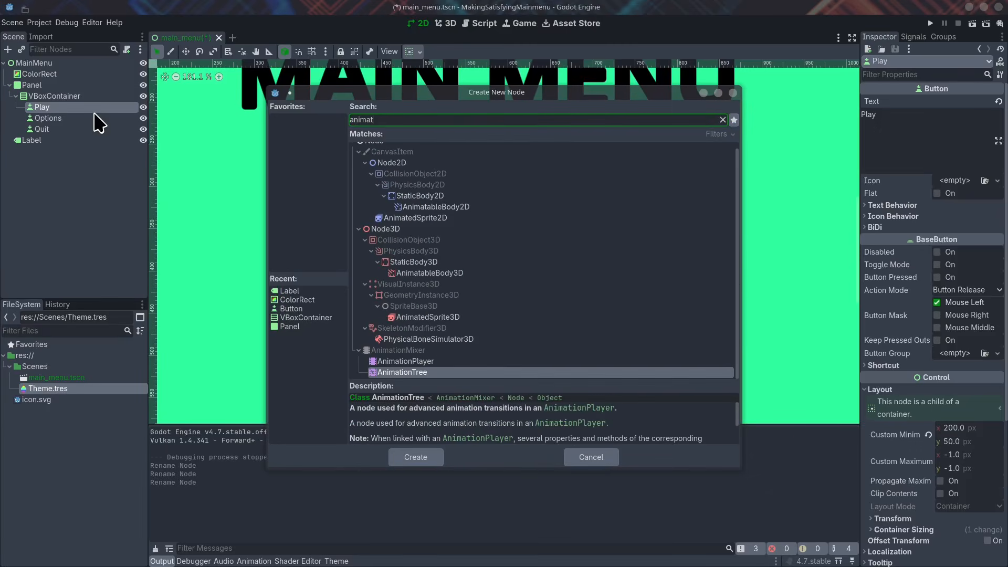
pyautogui.press('Up')
pyautogui.press('Return')
# - Create a new animation named hover in the Play button's AnimationPlayer
pyautogui.click(284, 454)
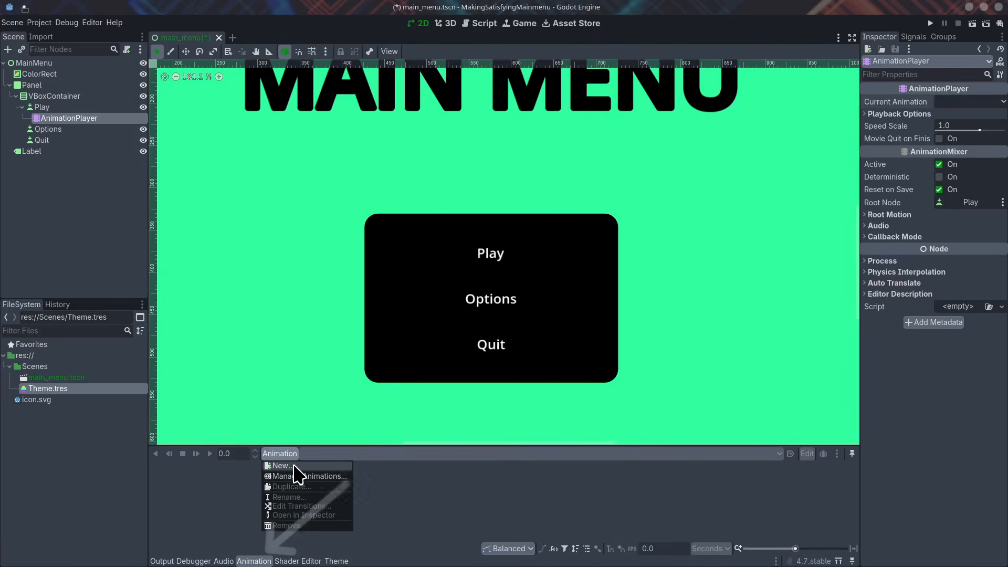
pyautogui.click(295, 466)
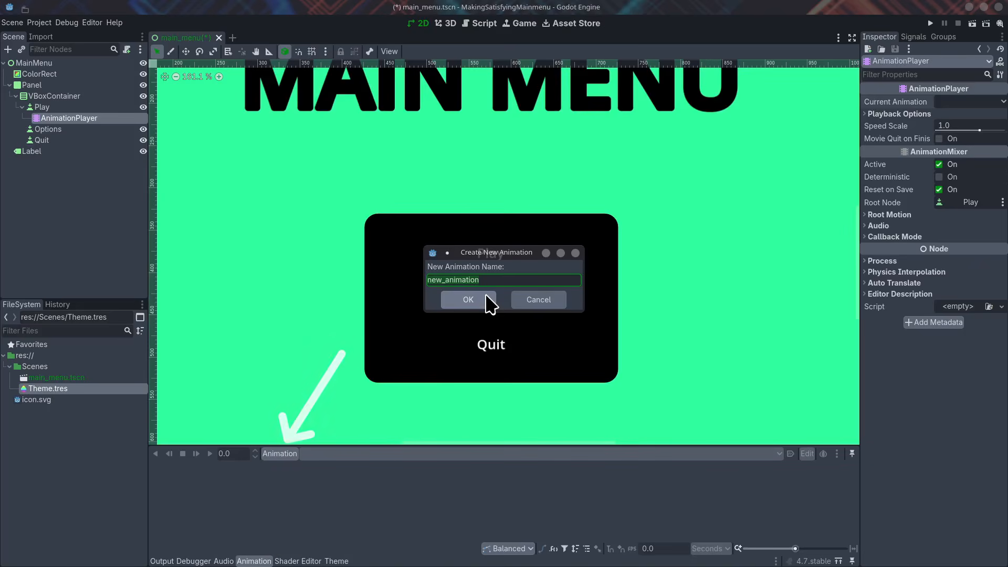
pyautogui.write('ho')
pyautogui.click(487, 302)
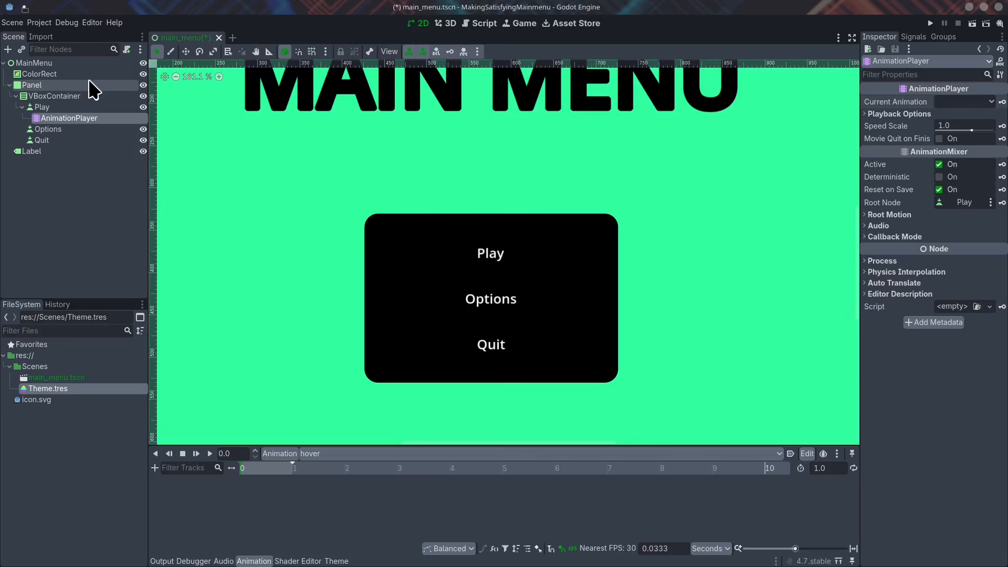
# - Enable the Play button's Offset Transform and add rotation and scale tracks to the hover animation, keyed at 0 s and 1 s
pyautogui.click(76, 104)
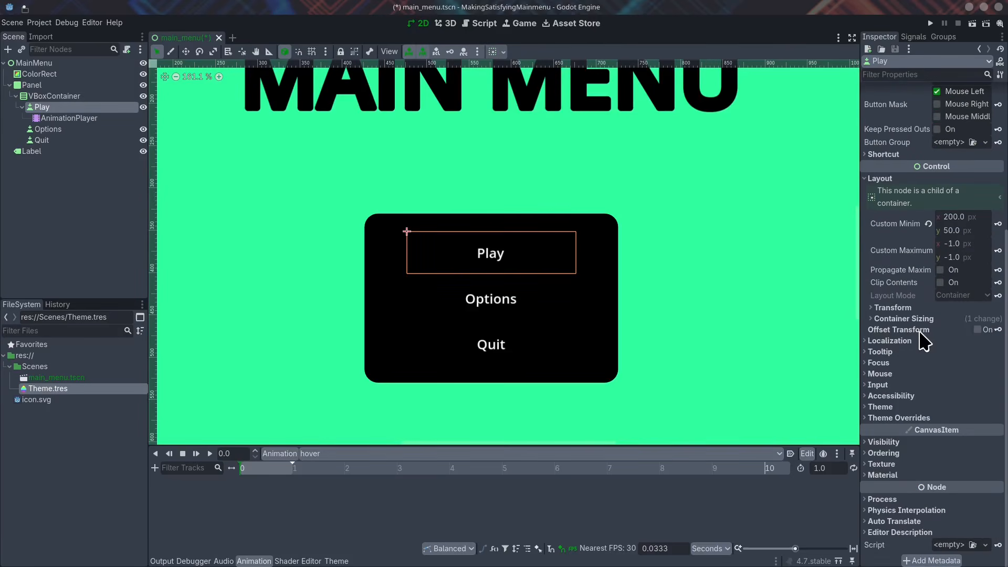
pyautogui.click(977, 329)
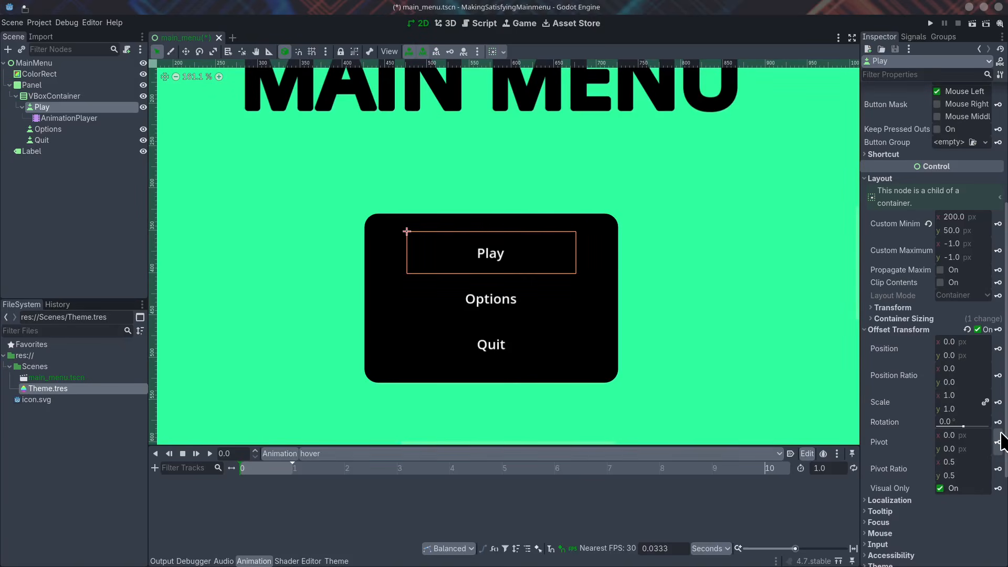
pyautogui.click(998, 422)
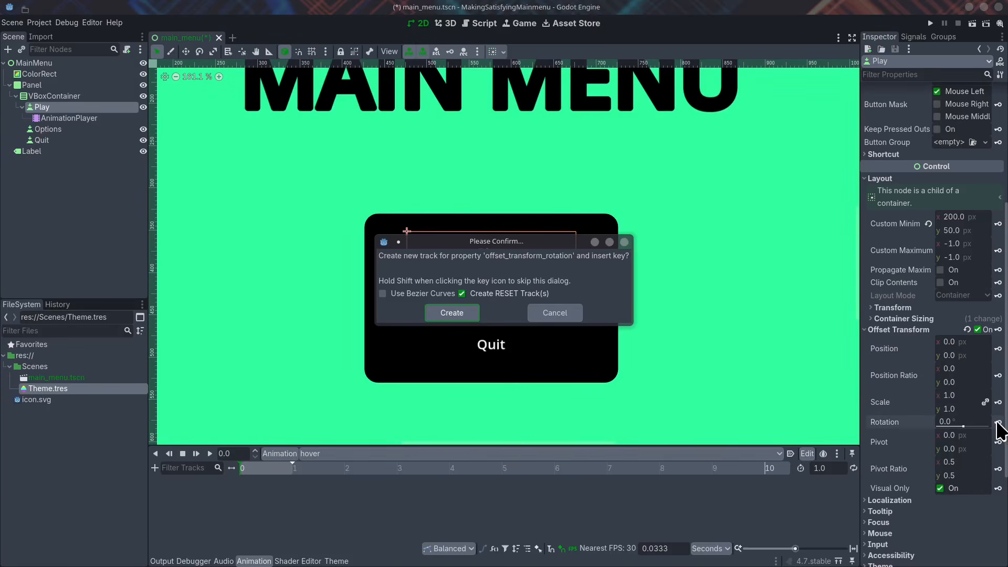
pyautogui.click(452, 313)
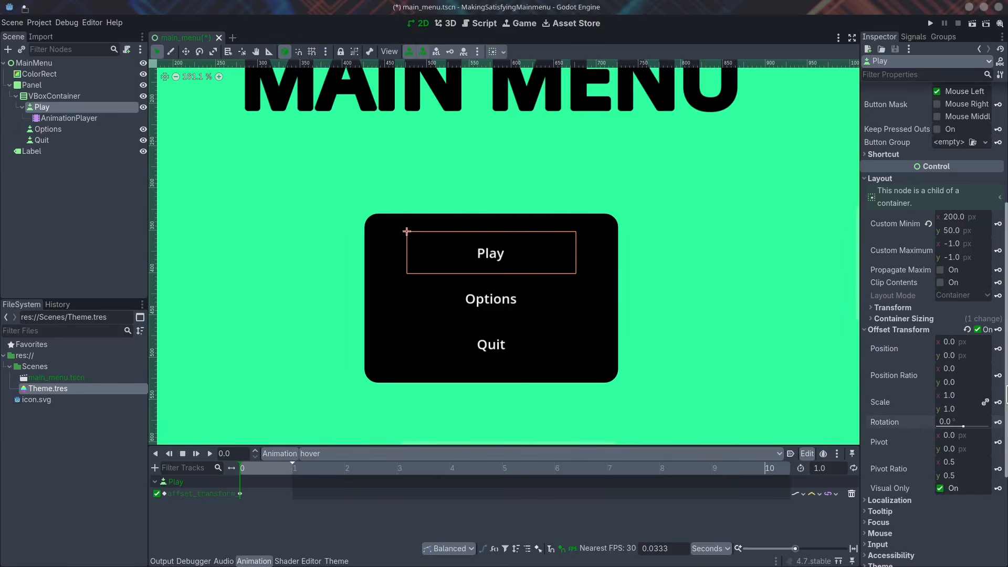
pyautogui.click(998, 403)
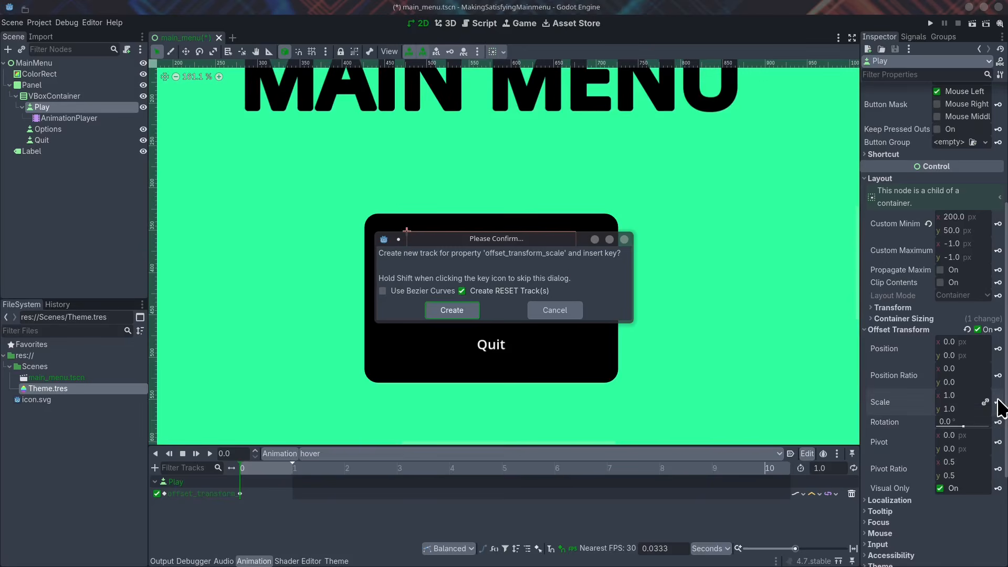
pyautogui.click(451, 313)
pyautogui.moveTo(257, 471); pyautogui.dragTo(301, 476)
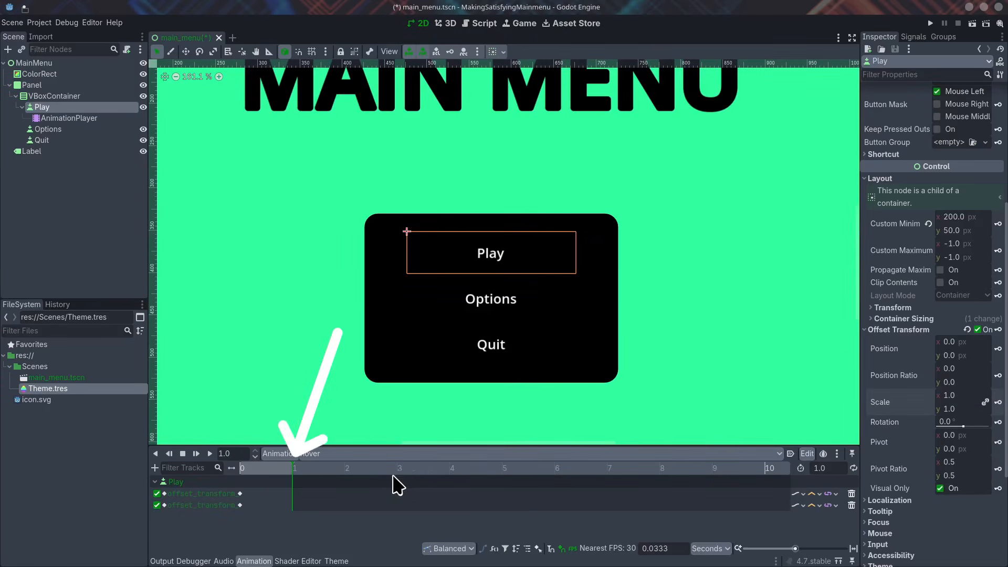
pyautogui.click(998, 402)
pyautogui.click(998, 422)
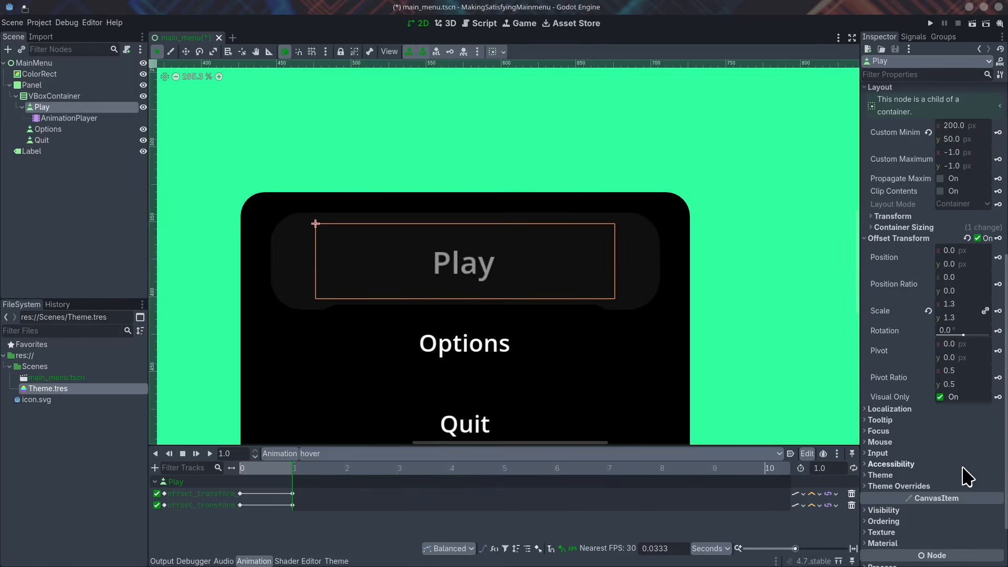
# - Add a Z Index track for the Play button to the hover animation, with a key at 0 s
pyautogui.scroll(-3, 940, 475)
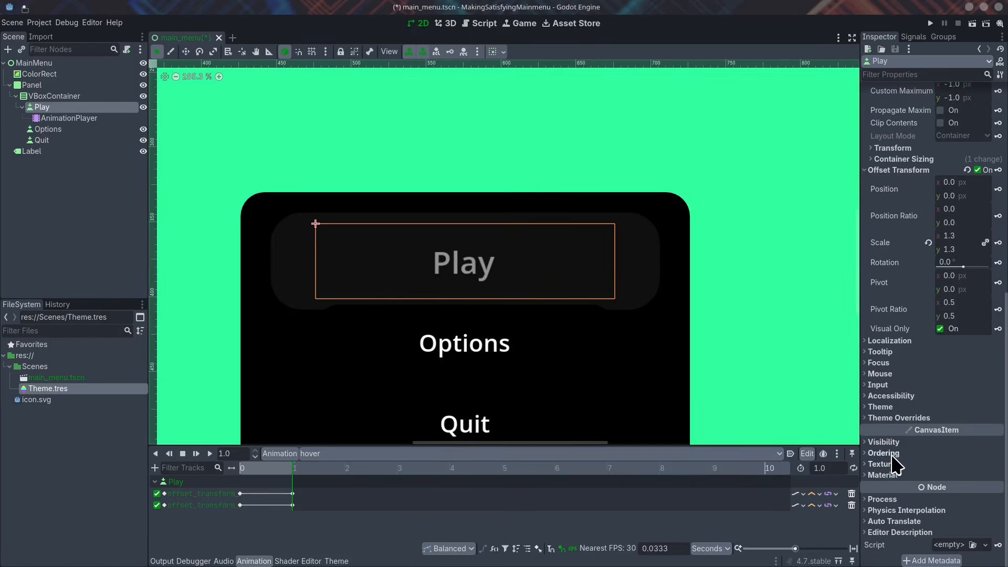
pyautogui.scroll(6, 330, 320)
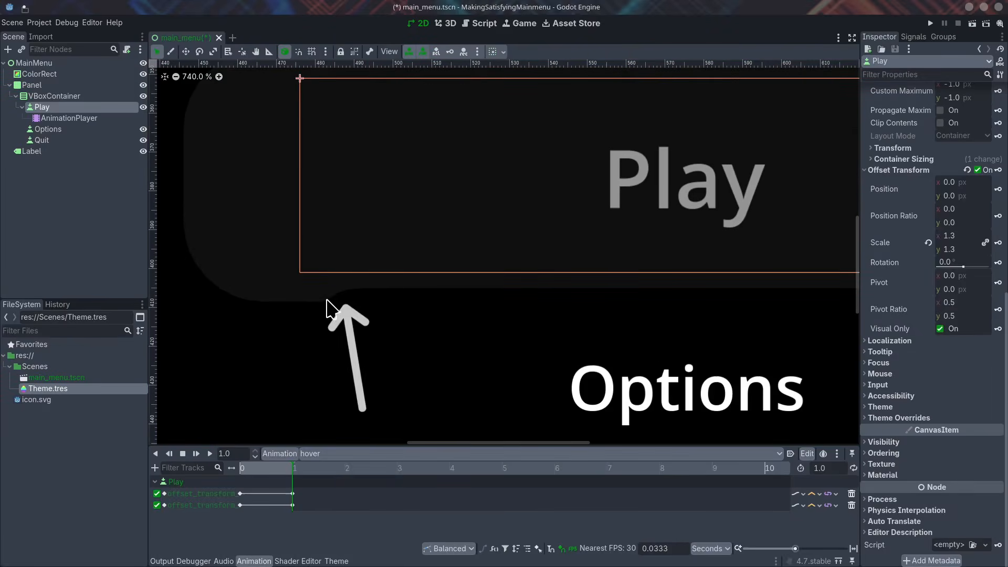
pyautogui.scroll(-3, 315, 313)
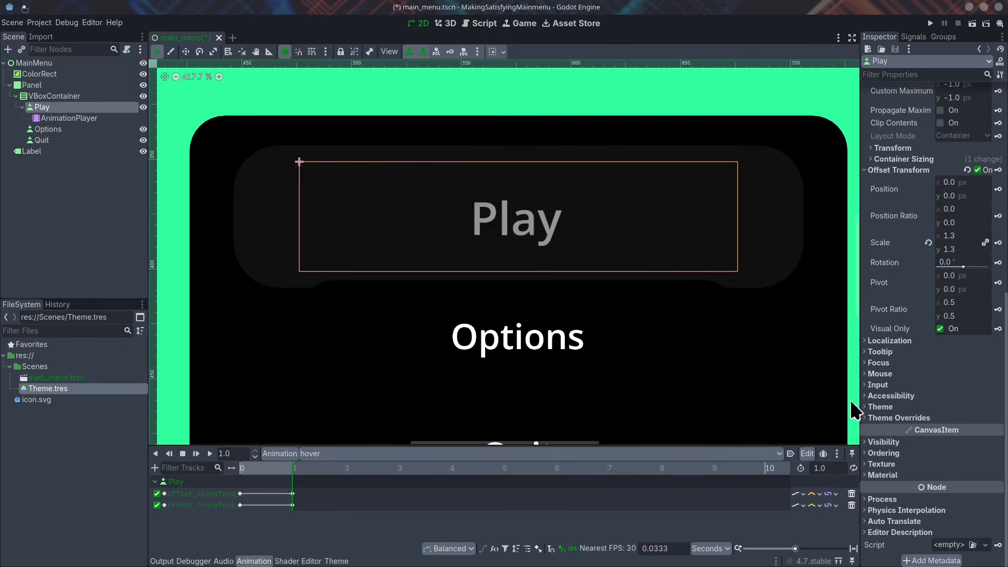
pyautogui.click(897, 455)
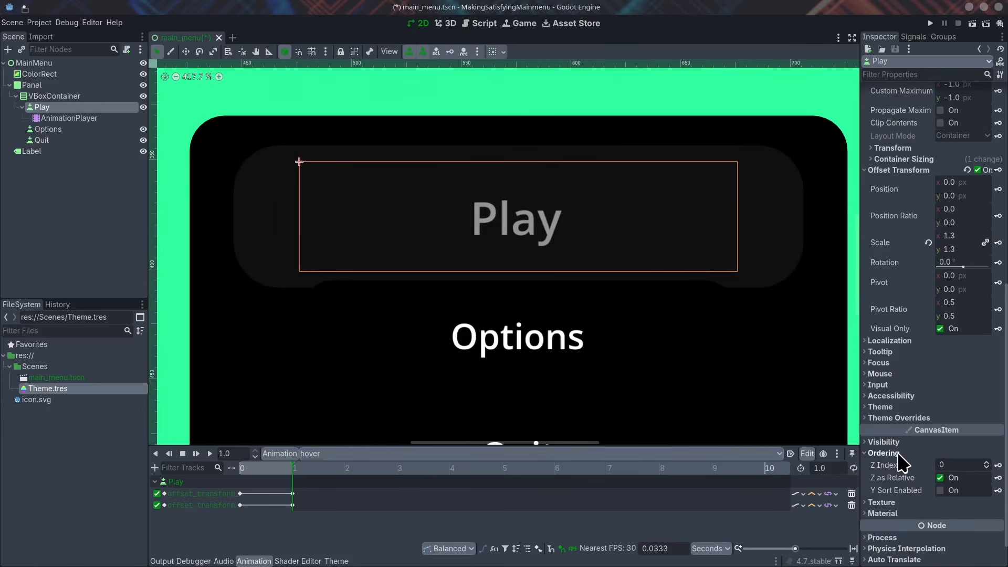
pyautogui.click(243, 469)
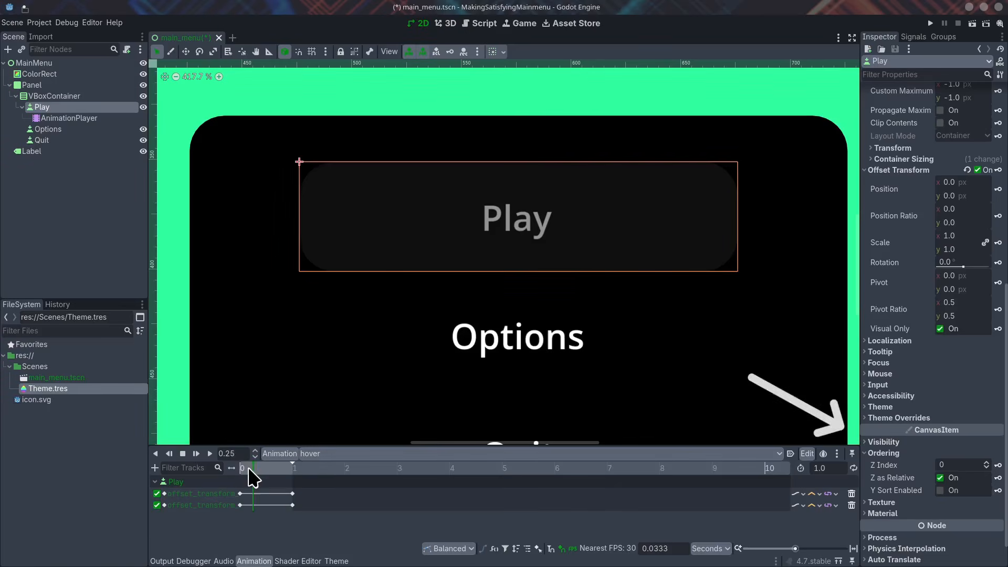
pyautogui.click(998, 464)
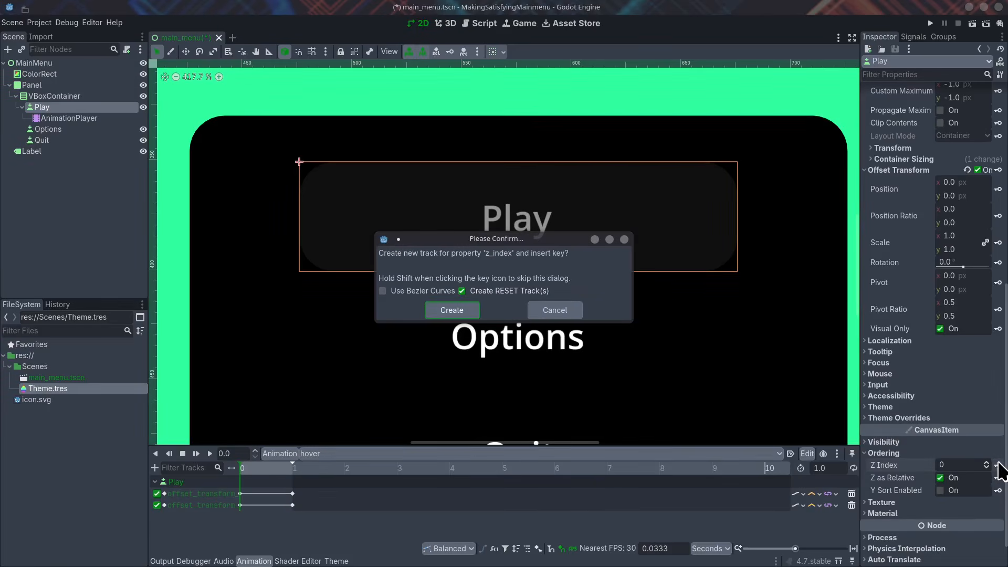
pyautogui.click(451, 306)
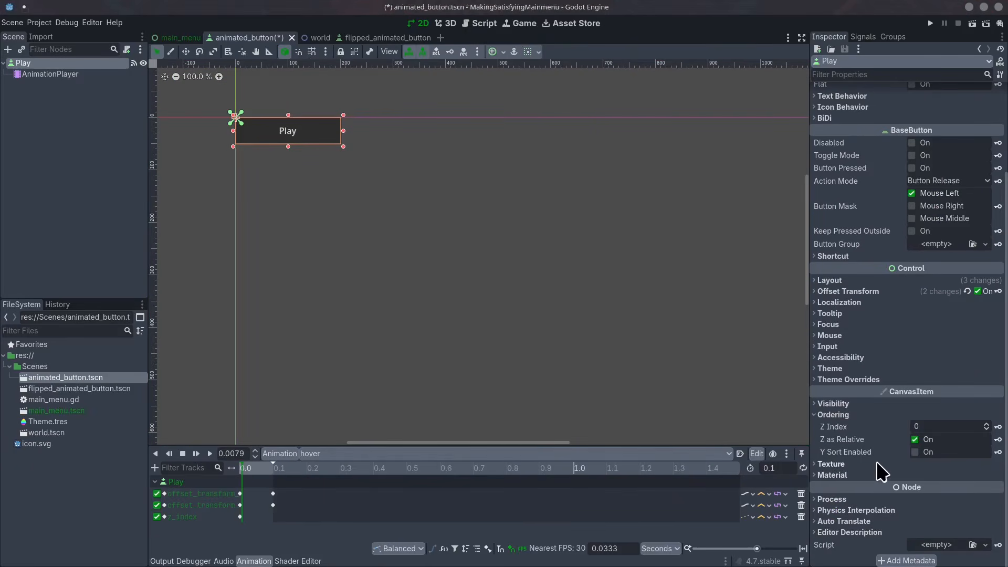
# - Set the Play button's Z Index to 1 and key it just after the start of the hover animation
pyautogui.click(986, 423)
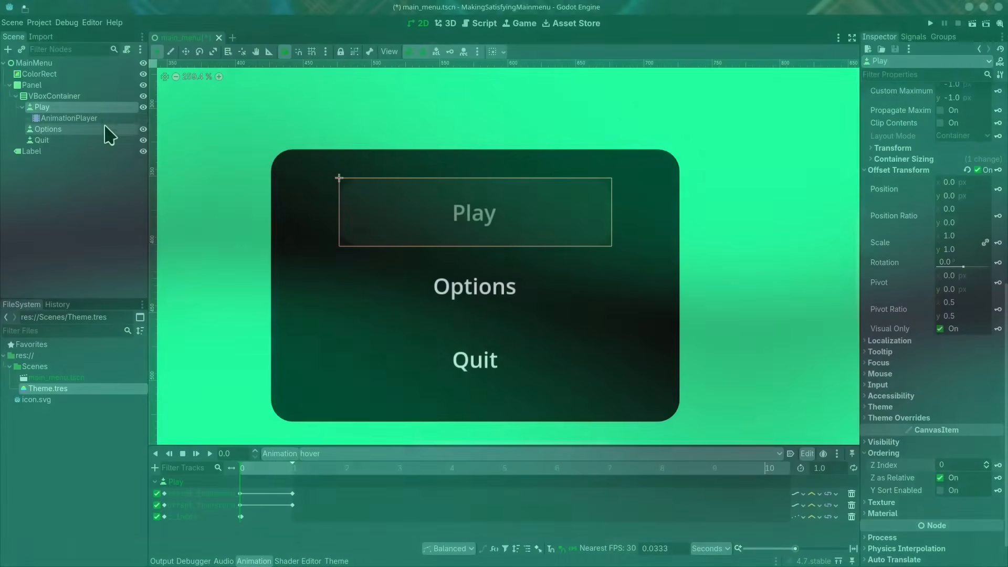
pyautogui.click(105, 118)
pyautogui.click(105, 107)
# - At 1 s, set the Play button's offset scale to 1.2 and rotation to 3.5 degrees, and key both values
pyautogui.moveTo(241, 468); pyautogui.dragTo(315, 476)
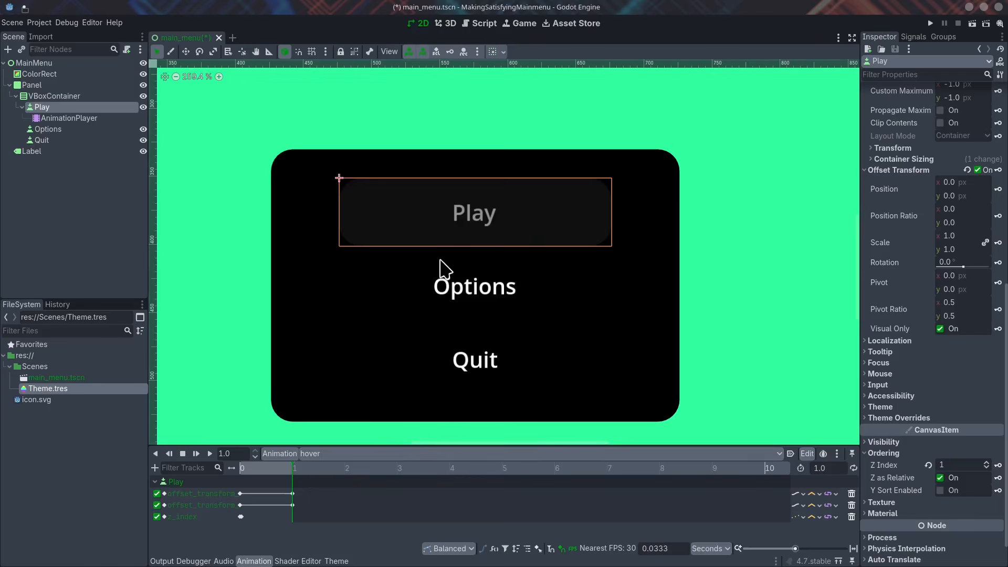
pyautogui.scroll(3, 922, 327)
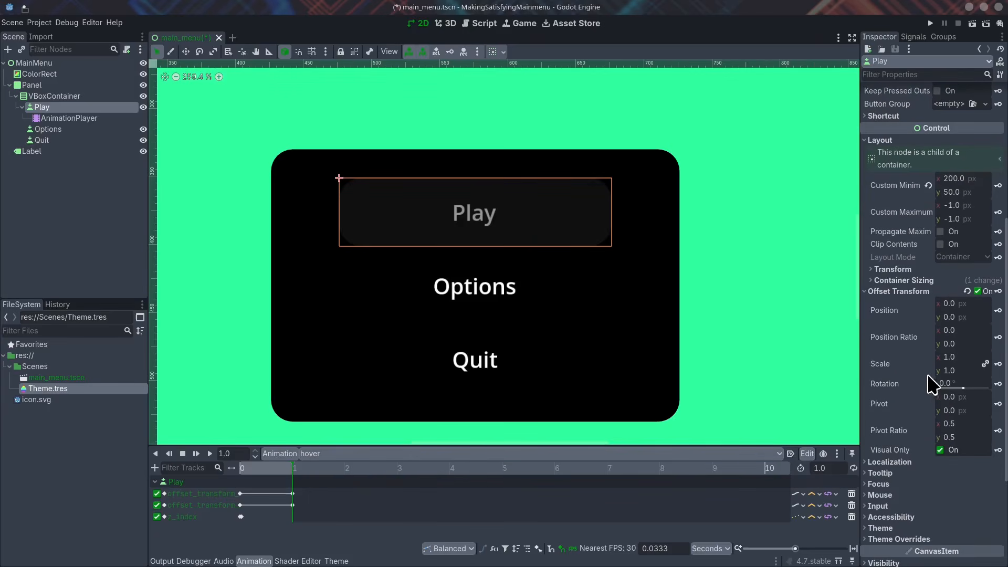
pyautogui.moveTo(951, 362)
pyautogui.mouseDown()
pyautogui.moveTo(985, 362)
pyautogui.moveTo(969, 363)
pyautogui.mouseUp()
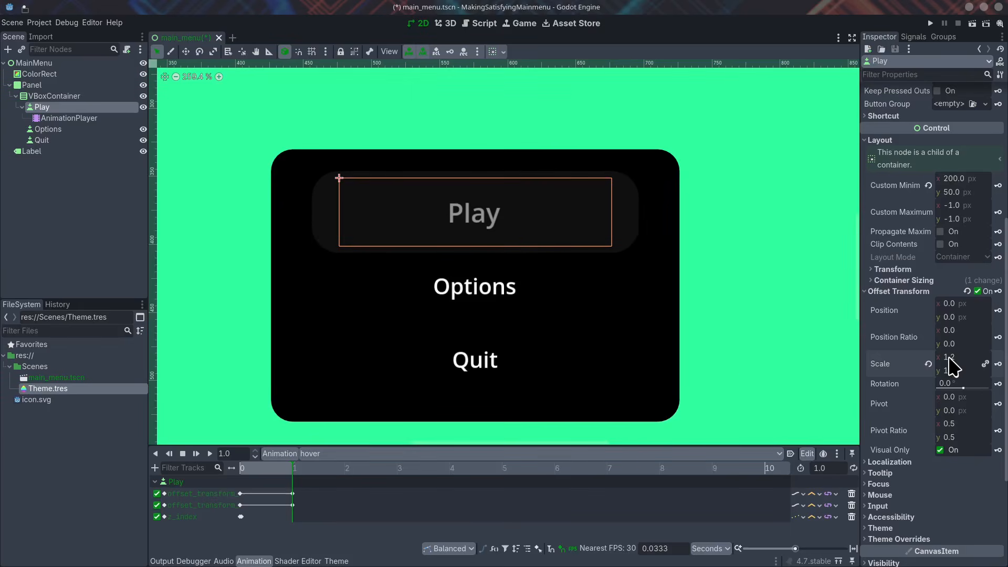
pyautogui.moveTo(963, 388); pyautogui.dragTo(967, 391)
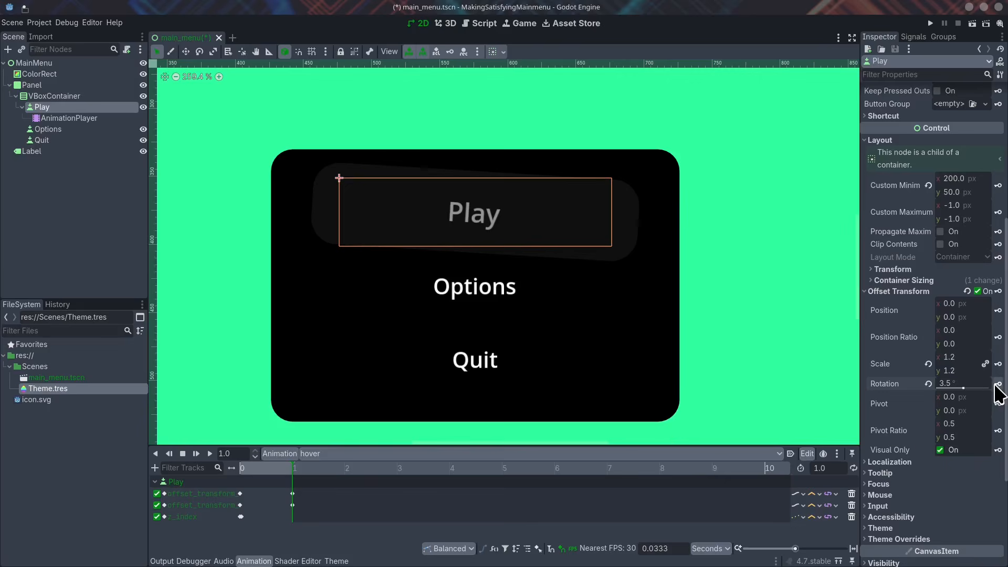
# - Play the hover animation from the start to preview the Play button's scaling and tilt
pyautogui.moveTo(291, 469); pyautogui.dragTo(226, 469)
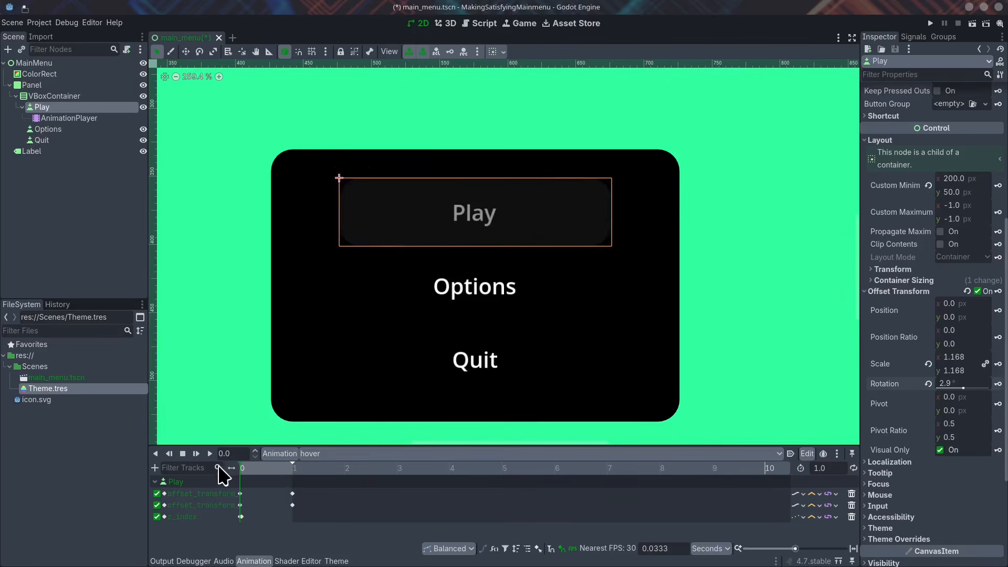
pyautogui.click(212, 454)
pyautogui.click(209, 333)
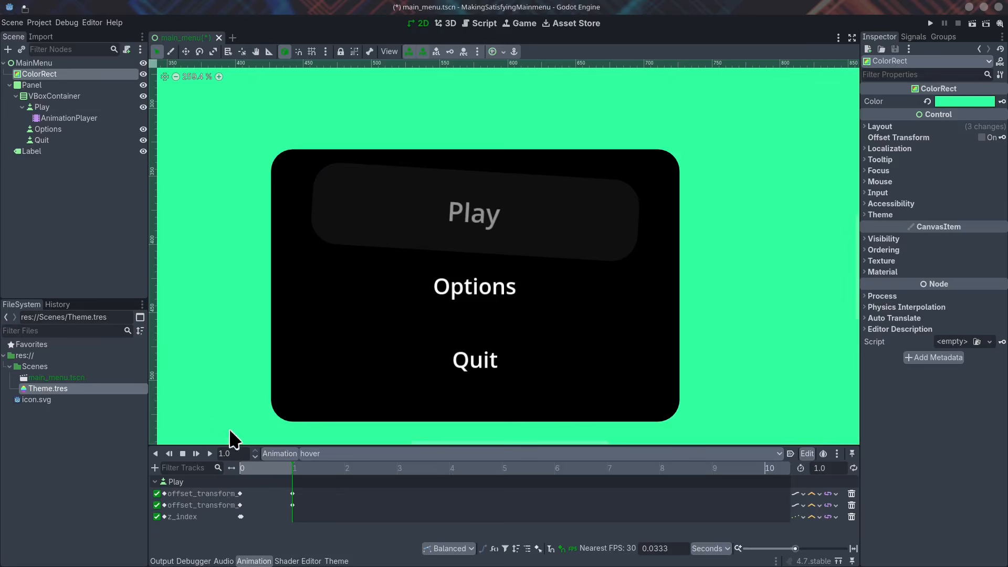
pyautogui.click(208, 452)
# - Shorten the hover animation to 0.1 s, move the final scale and rotation keys to 0.1 s, and preview it
pyautogui.click(816, 469)
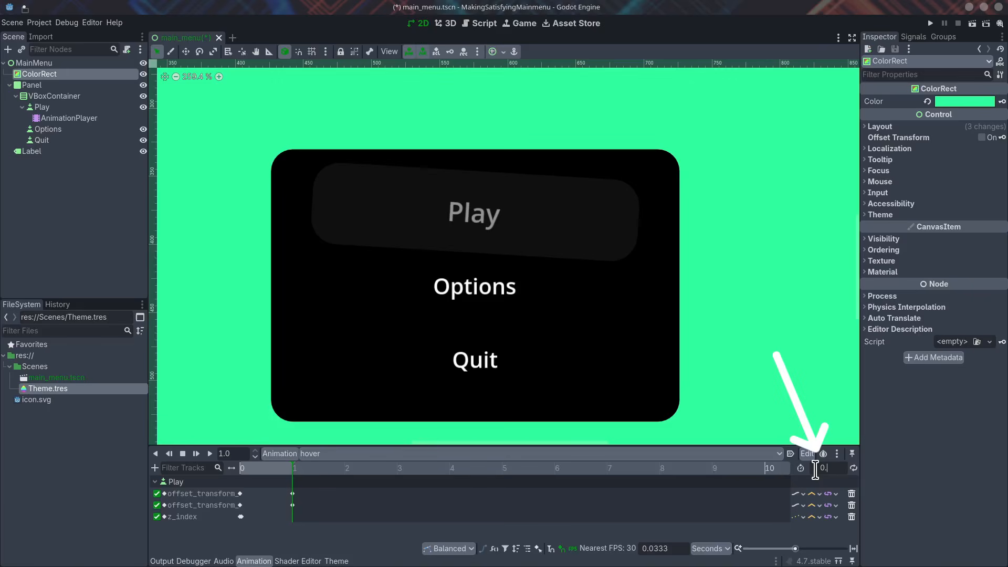
pyautogui.press('Return')
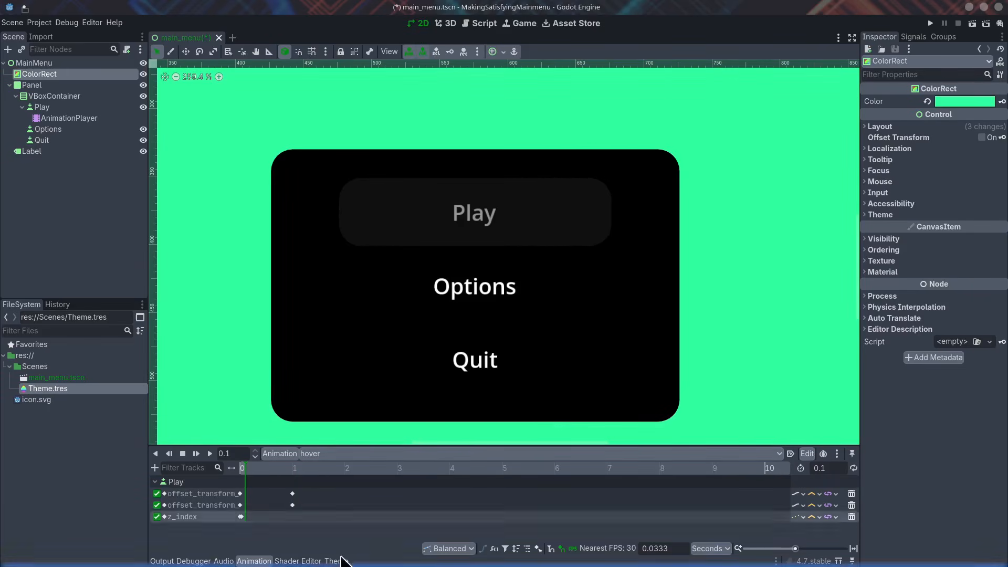
pyautogui.moveTo(286, 522); pyautogui.dragTo(239, 504)
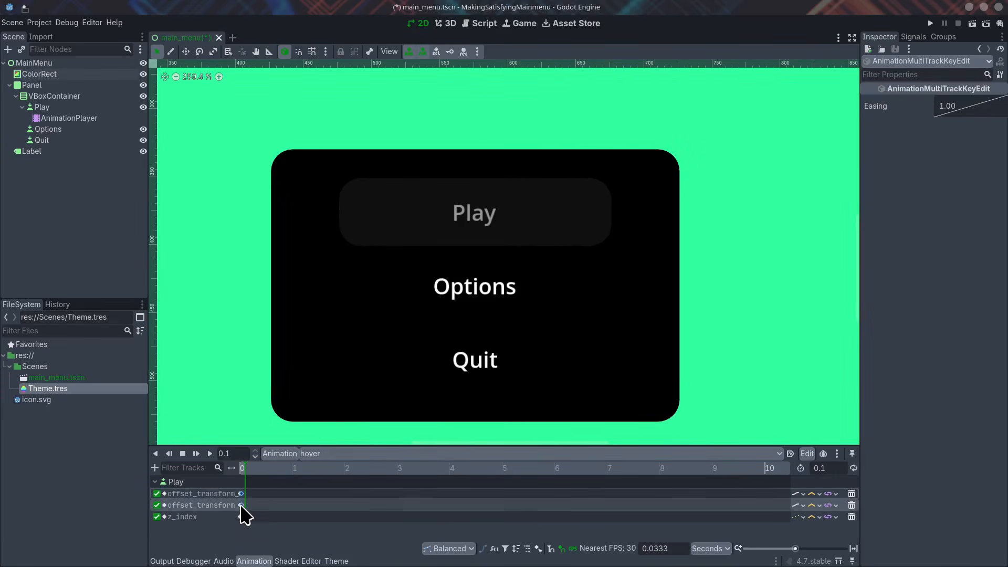
pyautogui.click(209, 454)
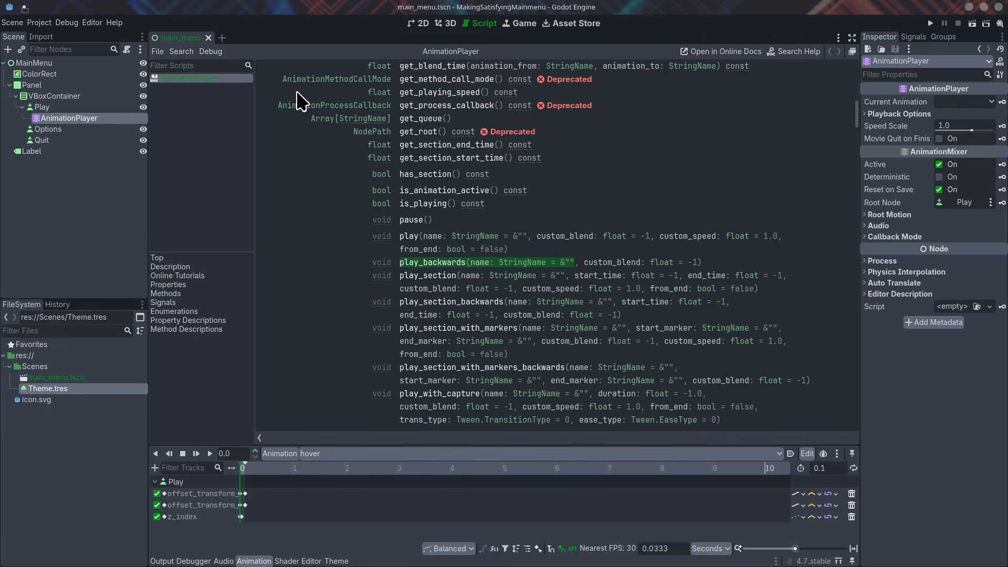
# - Begin connecting the Play button's mouse_entered signal to the play method, with the advanced connection options enabled
pyautogui.click(42, 107)
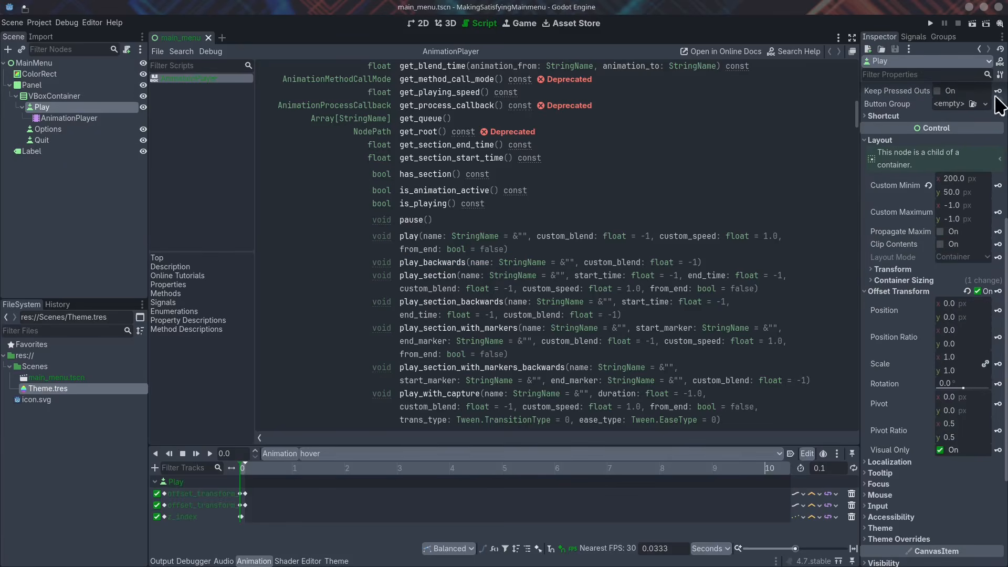
pyautogui.click(913, 37)
pyautogui.doubleClick(913, 186)
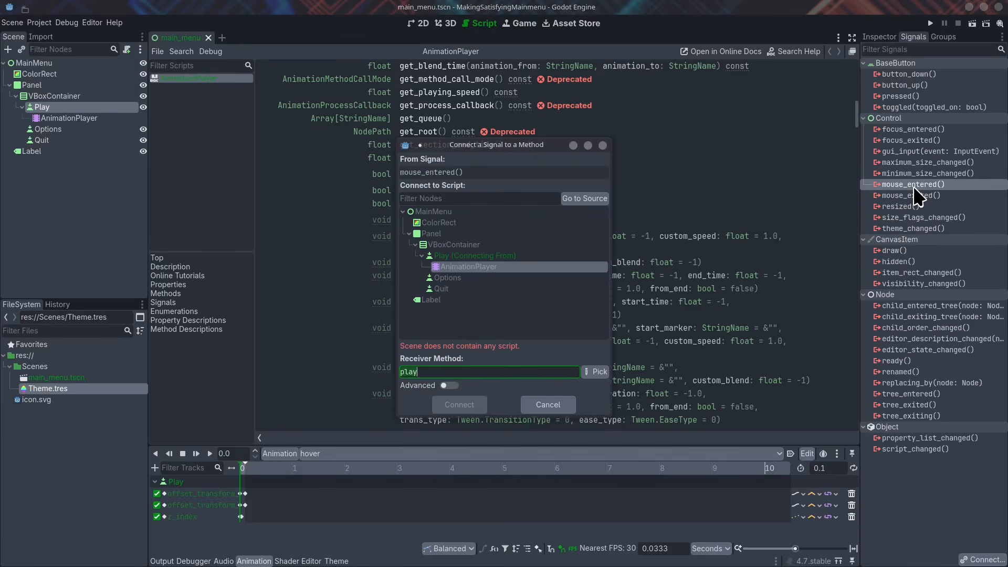
pyautogui.click(434, 372)
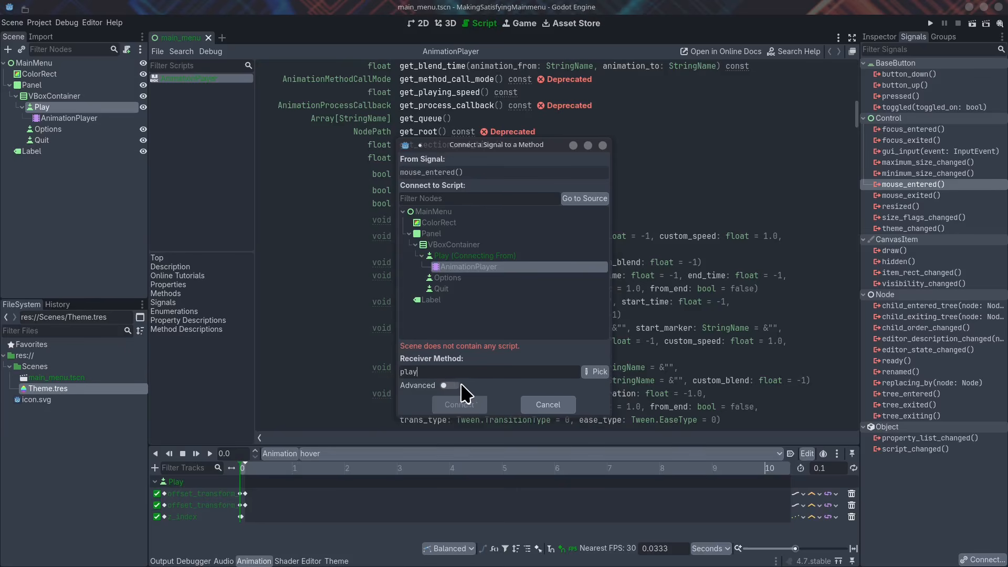
pyautogui.click(446, 385)
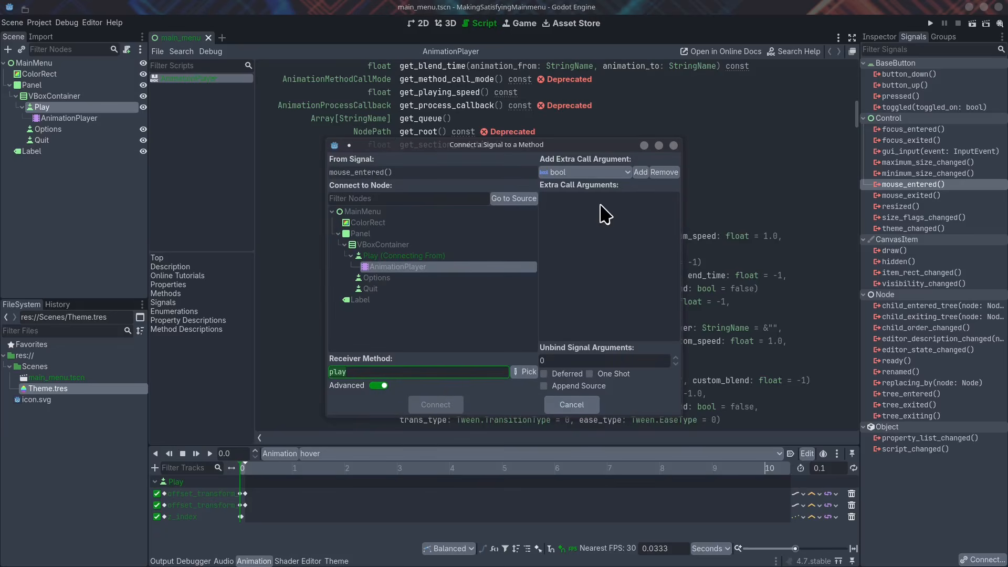
# - Bind a String argument "hover" and connect the mouse_entered signal to the play method of Play's AnimationPlayer
pyautogui.click(627, 173)
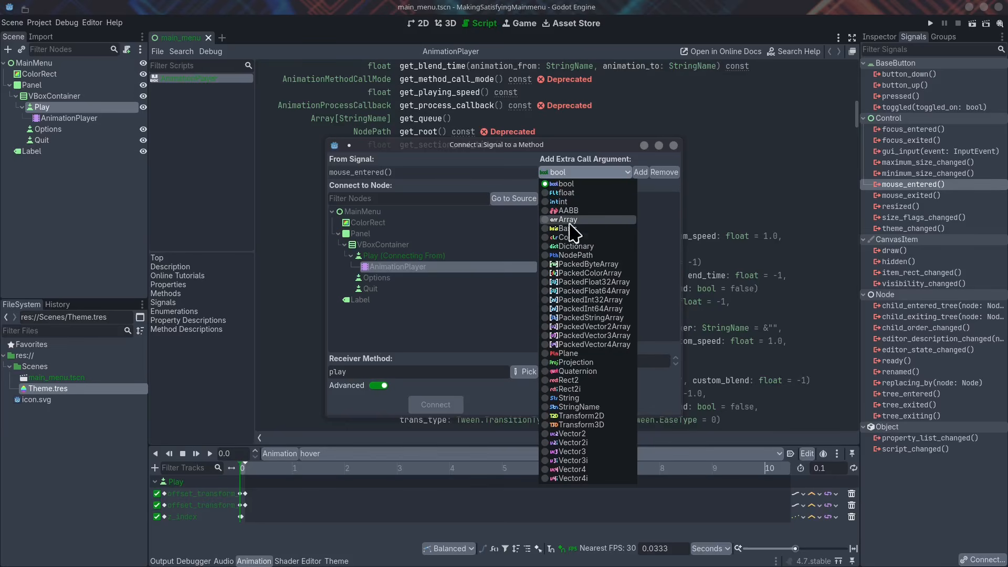
pyautogui.click(570, 398)
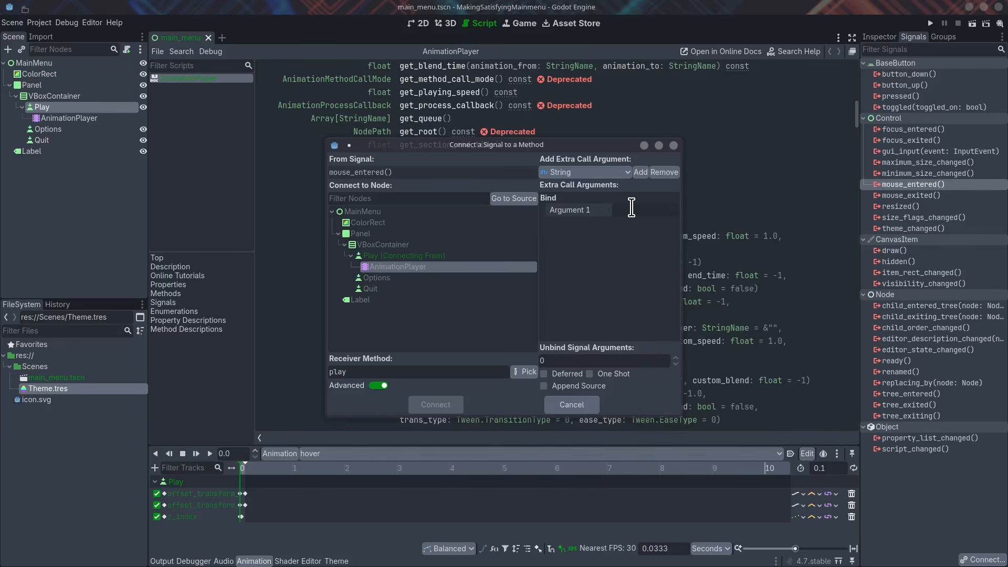
pyautogui.write('hober')
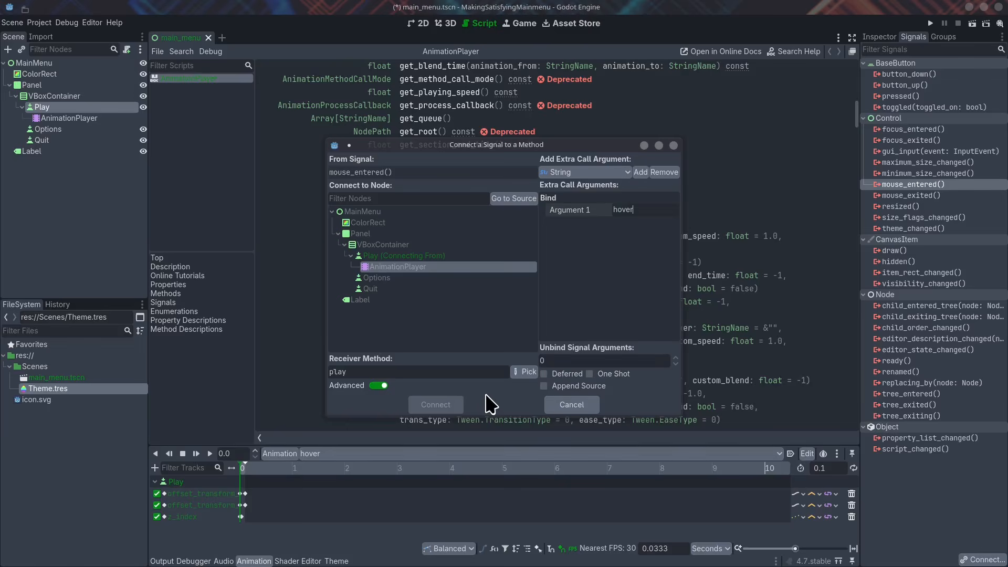
pyautogui.click(473, 269)
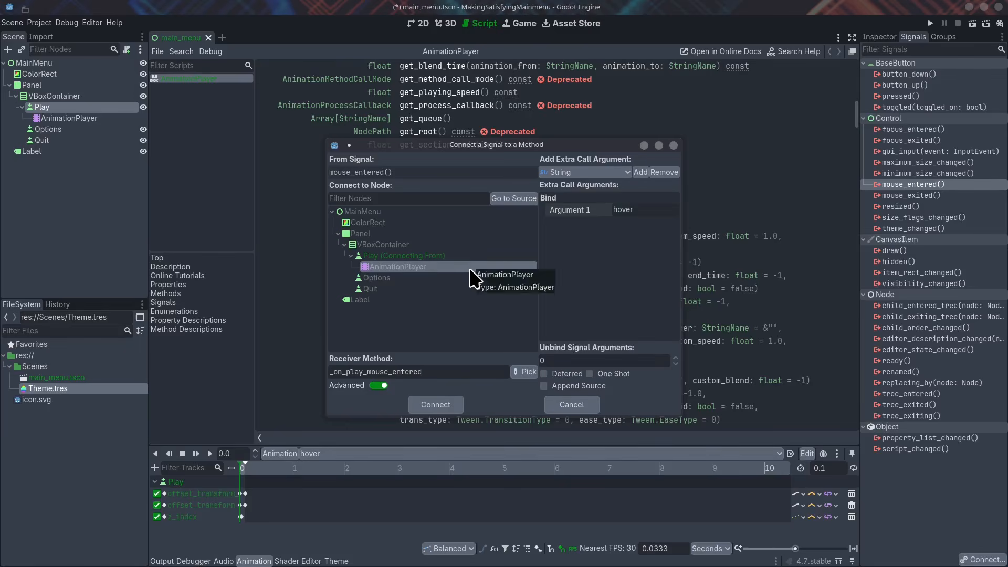
pyautogui.write('play')
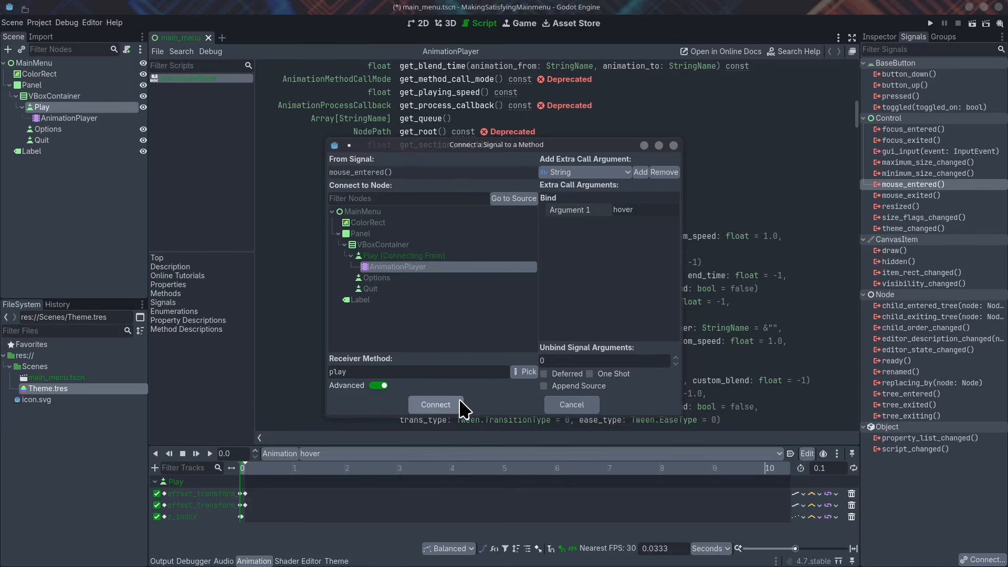
pyautogui.click(448, 409)
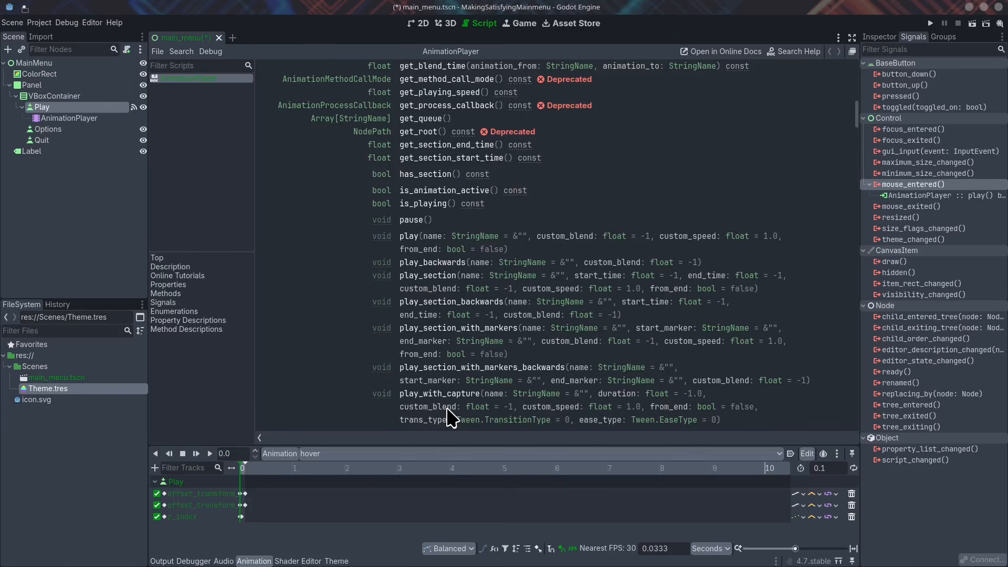
# - Connect the Play button's mouse_exited signal to the AnimationPlayer's play_backwards method with the String argument "hover"
pyautogui.click(910, 205)
pyautogui.doubleClick(909, 206)
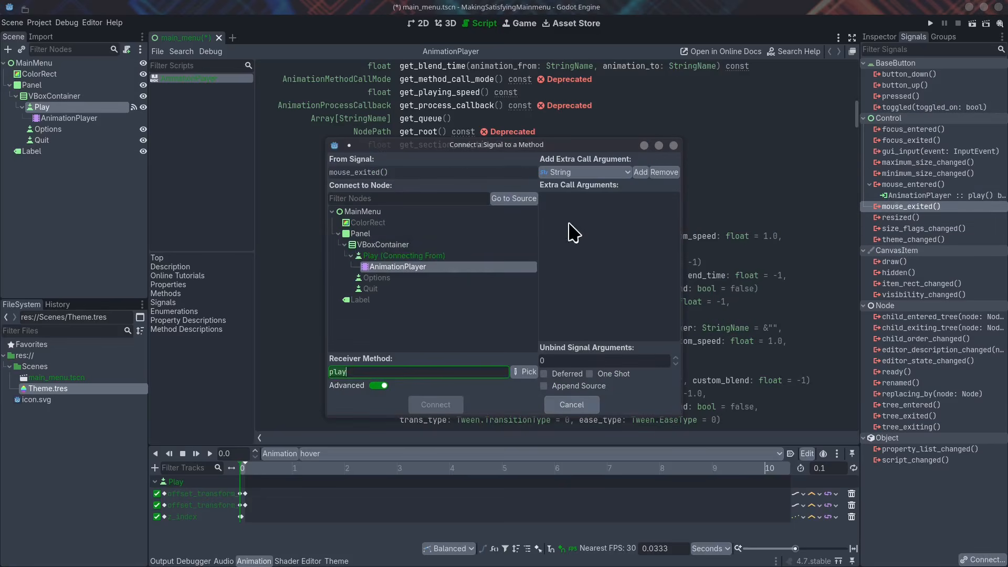
pyautogui.write('play')
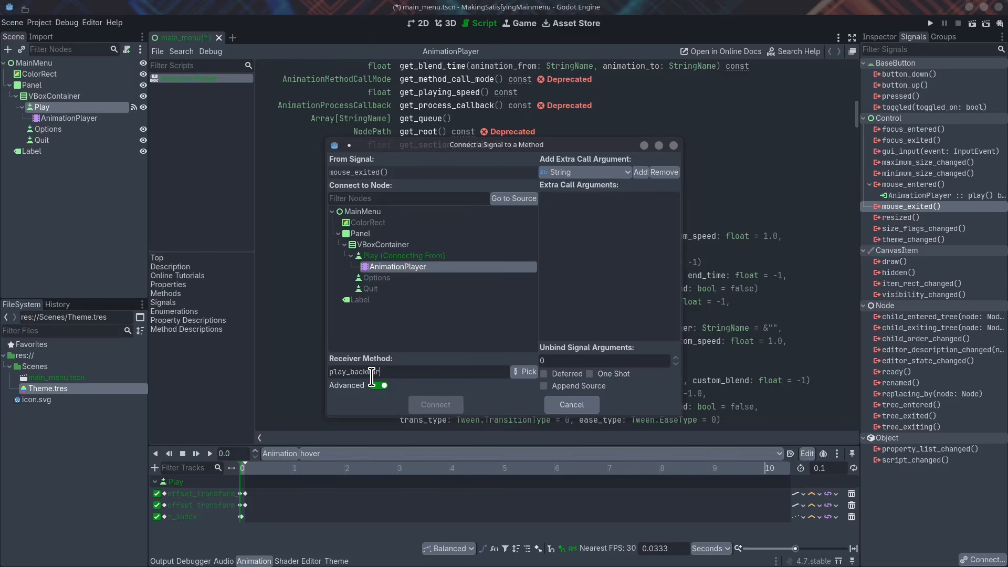
pyautogui.moveTo(549, 146); pyautogui.dragTo(504, 118)
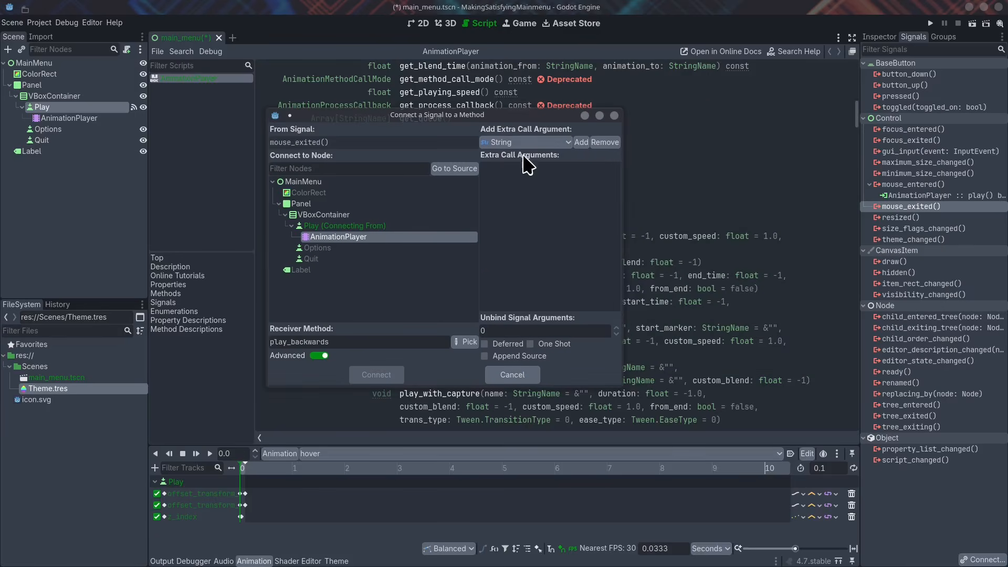
pyautogui.click(581, 142)
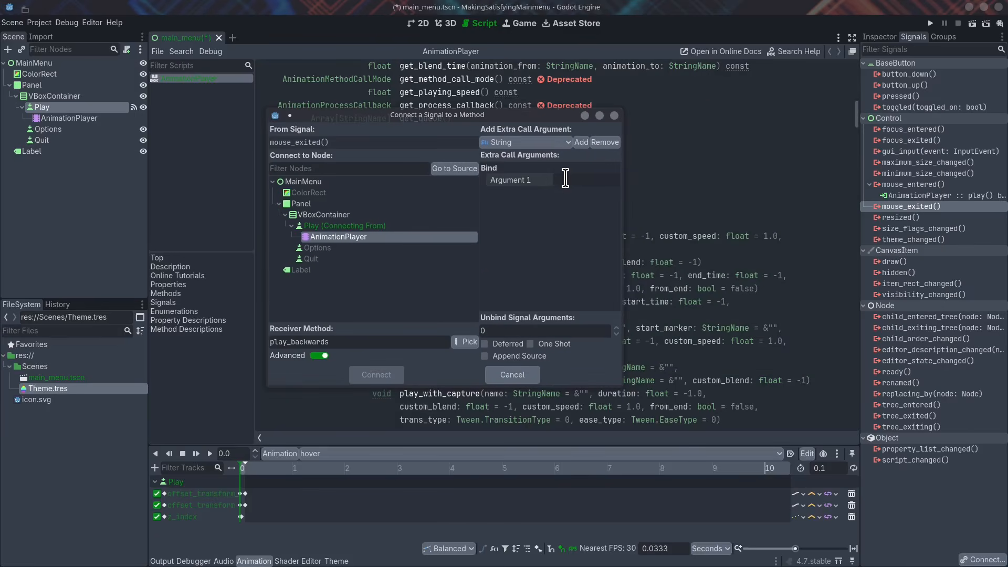
pyautogui.press('Escape')
# - Run the project and test the Play button's hover animation in the main menu
pyautogui.press('F5')
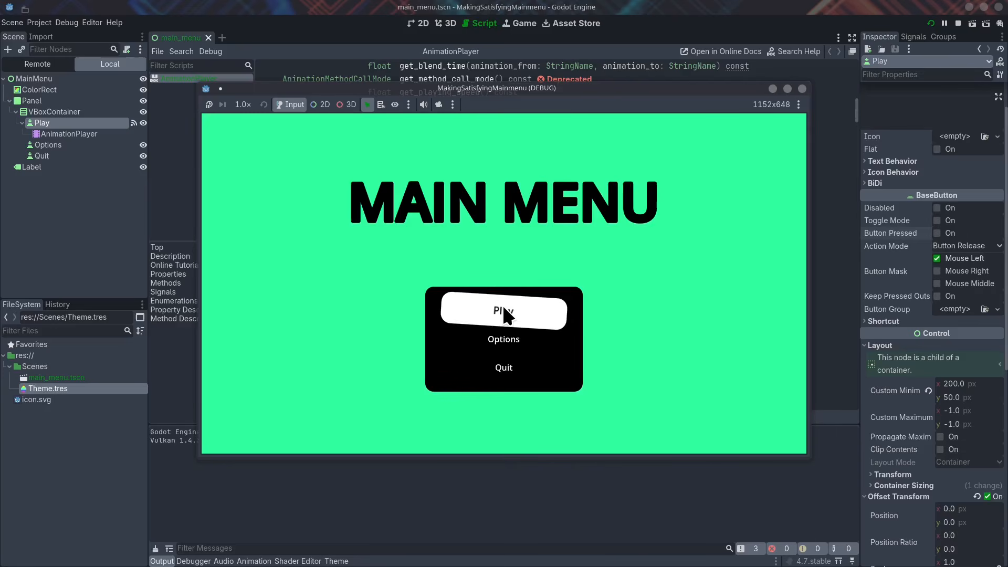
pyautogui.press('F8')
pyautogui.click(107, 135)
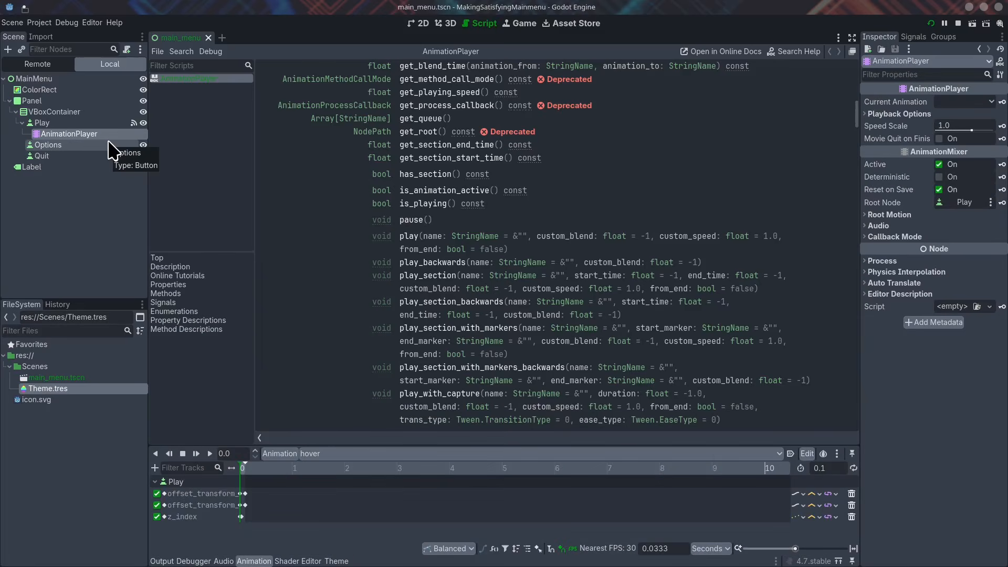
# - Delete the Options and Quit buttons from the VBoxContainer
pyautogui.click(112, 146)
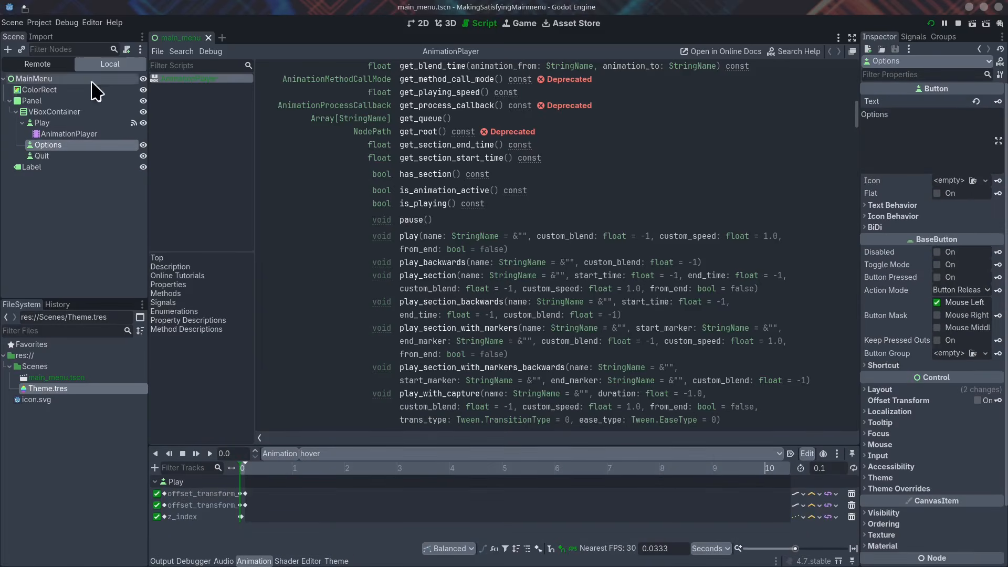
pyautogui.press('Delete')
pyautogui.click(476, 291)
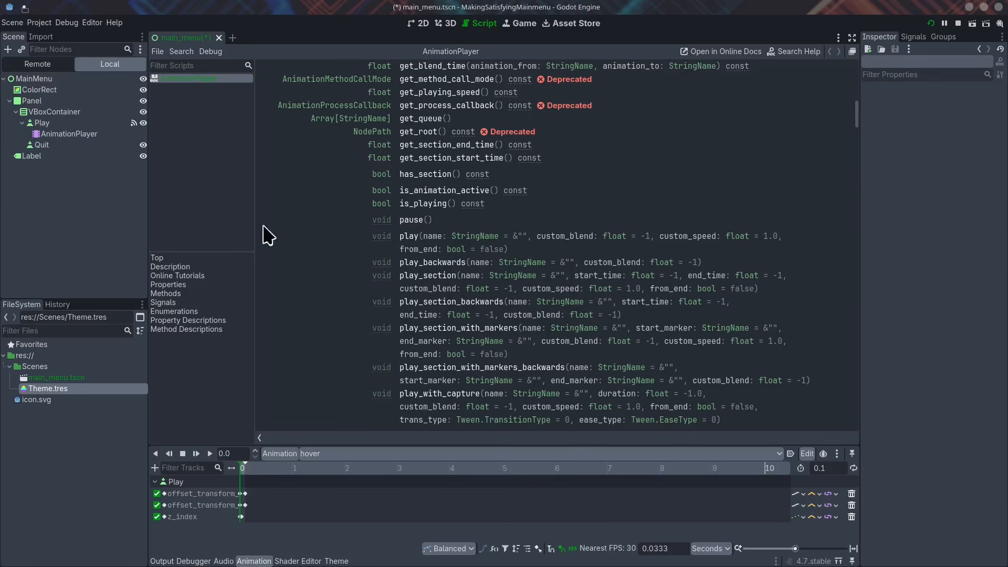
pyautogui.click(42, 146)
pyautogui.press('Delete')
pyautogui.click(475, 291)
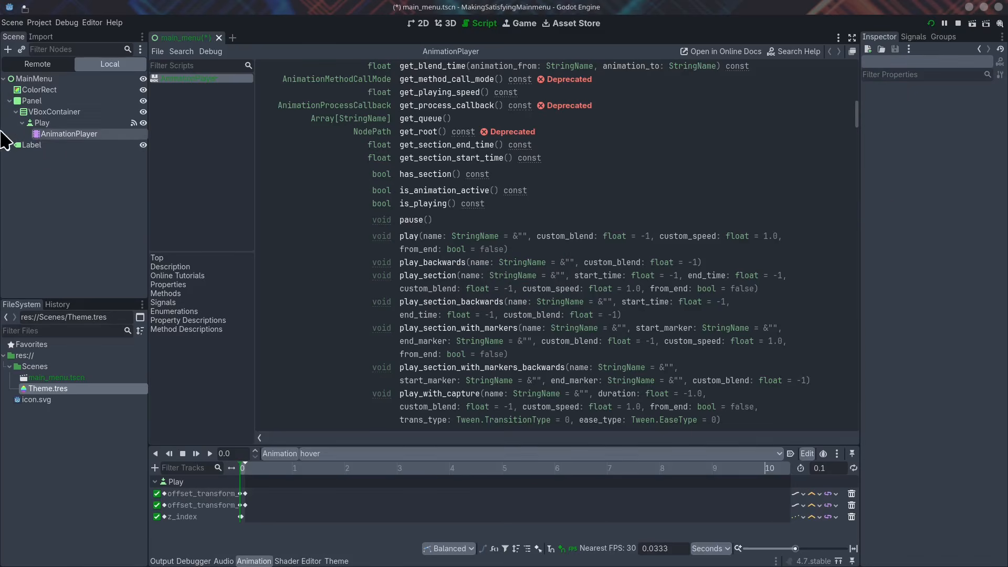
# - Save the Play button branch as its own scene named animated_button.tscn in the Scenes folder
pyautogui.click(43, 120)
pyautogui.rightClick(53, 123)
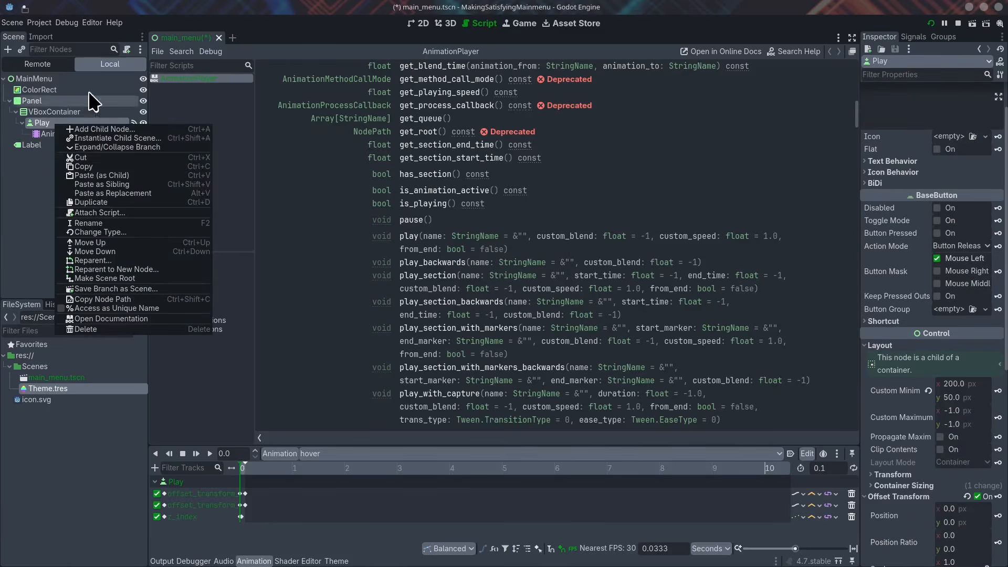
pyautogui.click(107, 289)
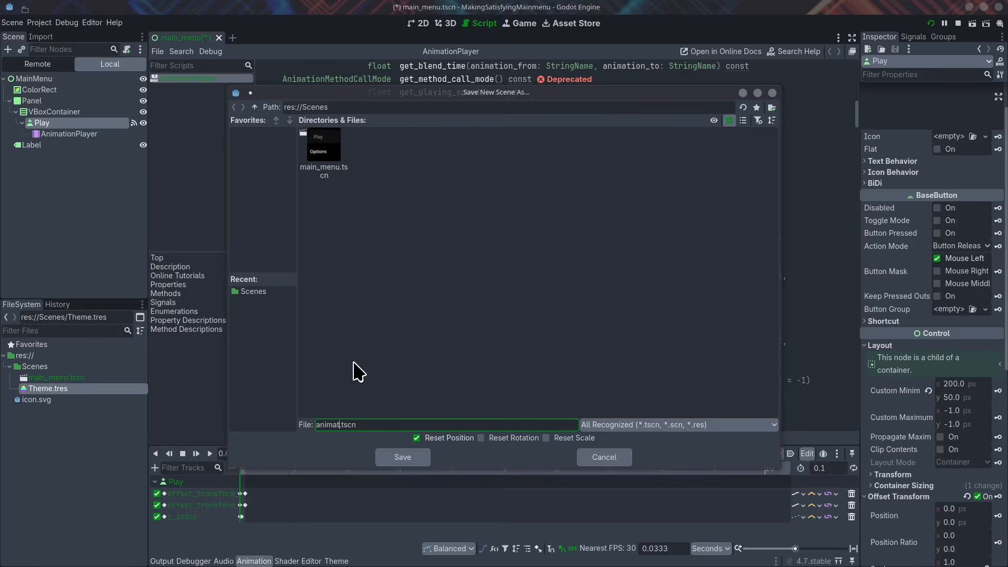
pyautogui.press('Return')
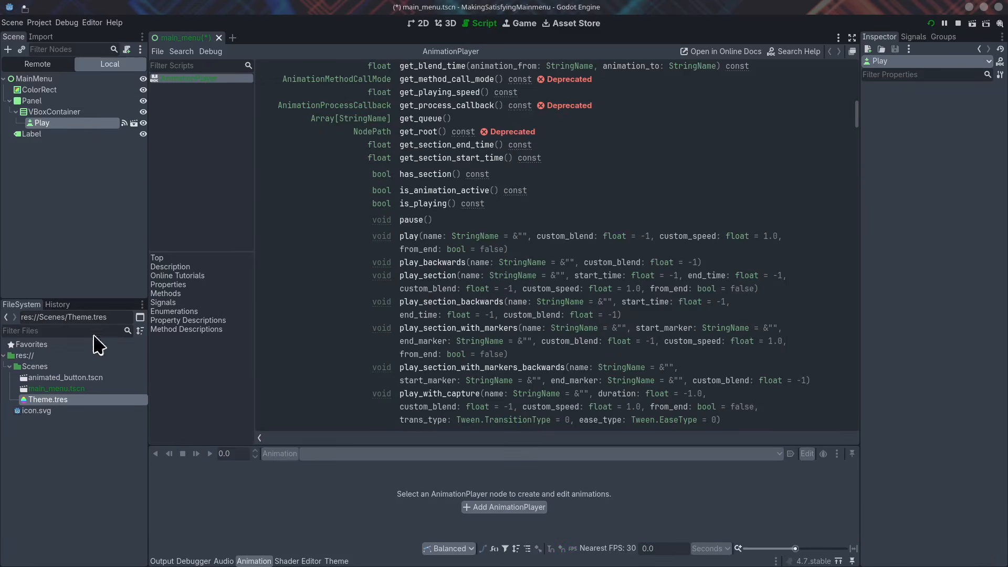
# - Add two instances of animated_button.tscn to the VBoxContainer and name them Options and Quit
pyautogui.moveTo(86, 377); pyautogui.dragTo(64, 114)
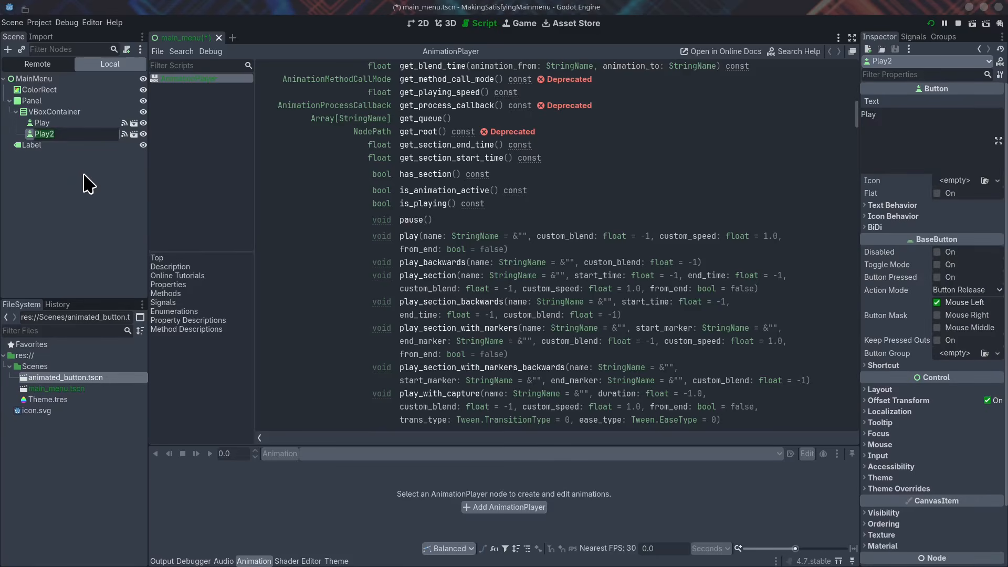
pyautogui.write('ns')
pyautogui.press('Return')
pyautogui.moveTo(65, 377); pyautogui.dragTo(64, 112)
pyautogui.doubleClick(52, 148)
pyautogui.write('Quit')
pyautogui.press('Return')
# - Set the text of the Options button to "Options" and of the Quit button to "Quit"
pyautogui.click(51, 135)
pyautogui.doubleClick(924, 133)
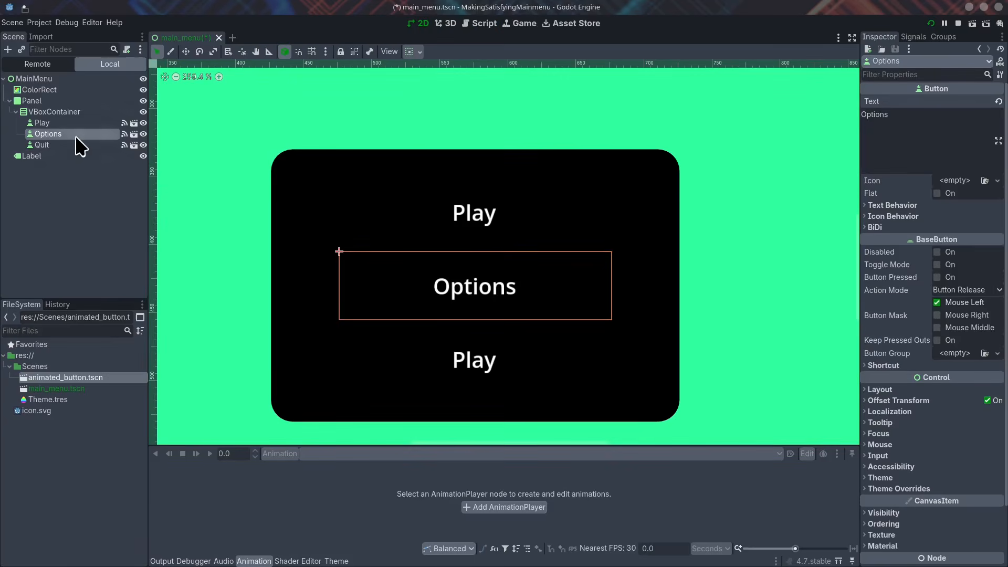
pyautogui.click(42, 145)
pyautogui.doubleClick(896, 114)
pyautogui.write('Qu')
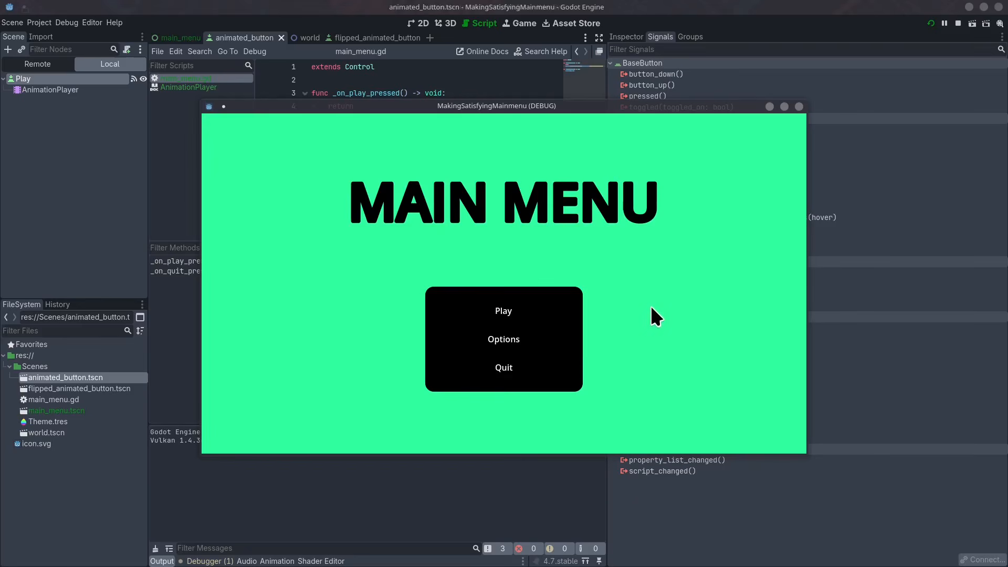
# - Press the Play button repeatedly in the running game to check its click feedback, and return to the editor
pyautogui.click(509, 314)
pyautogui.click(506, 311)
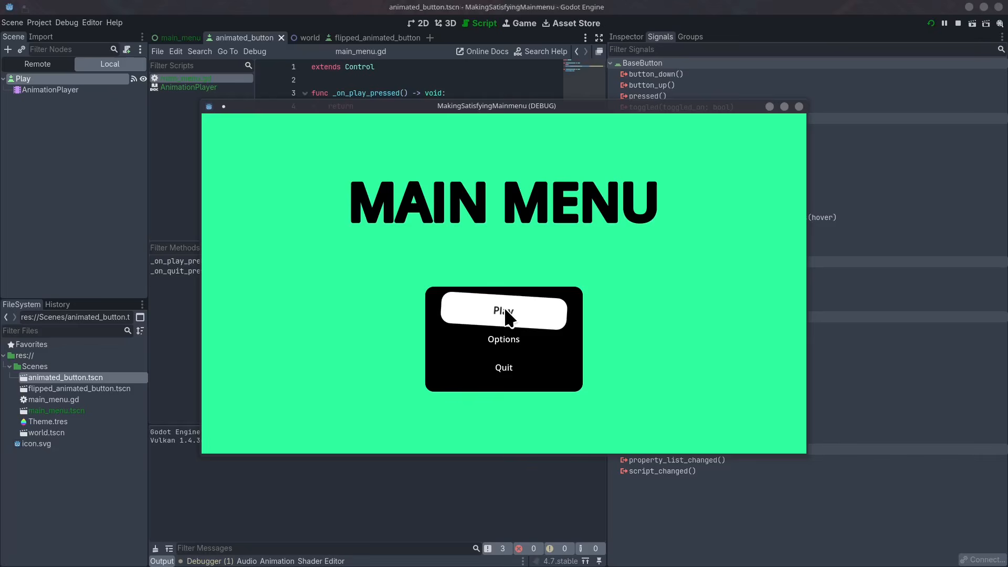
pyautogui.click(507, 313)
pyautogui.click(511, 315)
pyautogui.click(490, 314)
pyautogui.hotkey('alt', 'Tab')
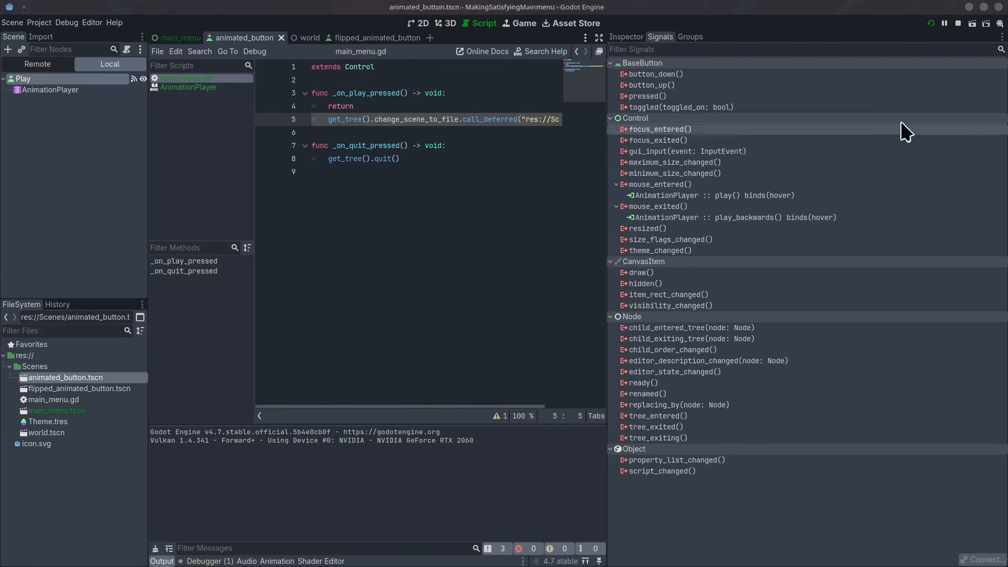
# - In the animated_button scene, connect button_up to the AnimationPlayer's play method with the String argument "hover"
pyautogui.doubleClick(663, 86)
pyautogui.click(379, 222)
pyautogui.write('play')
pyautogui.click(584, 173)
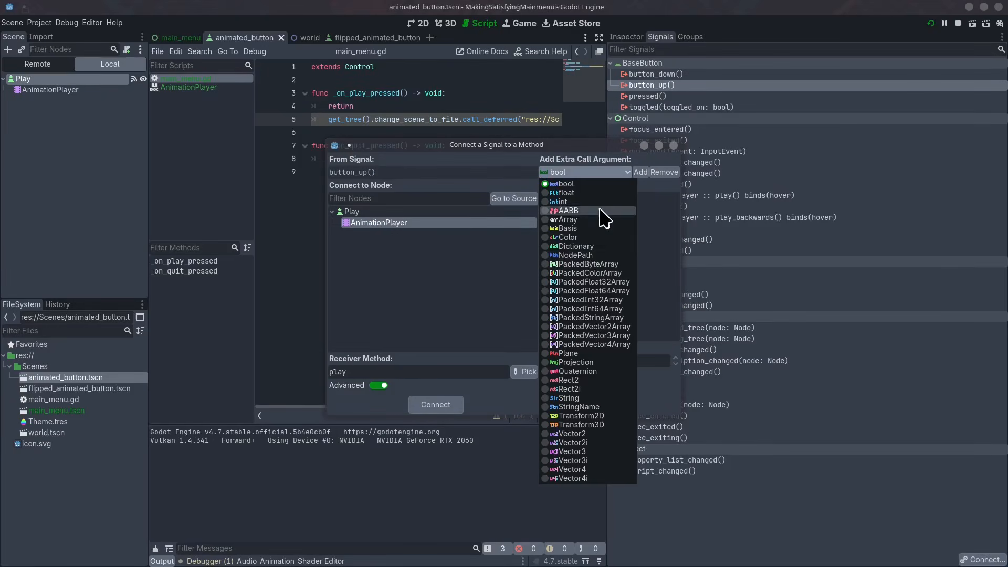
pyautogui.click(568, 398)
pyautogui.click(640, 172)
pyautogui.click(638, 210)
pyautogui.write('hover')
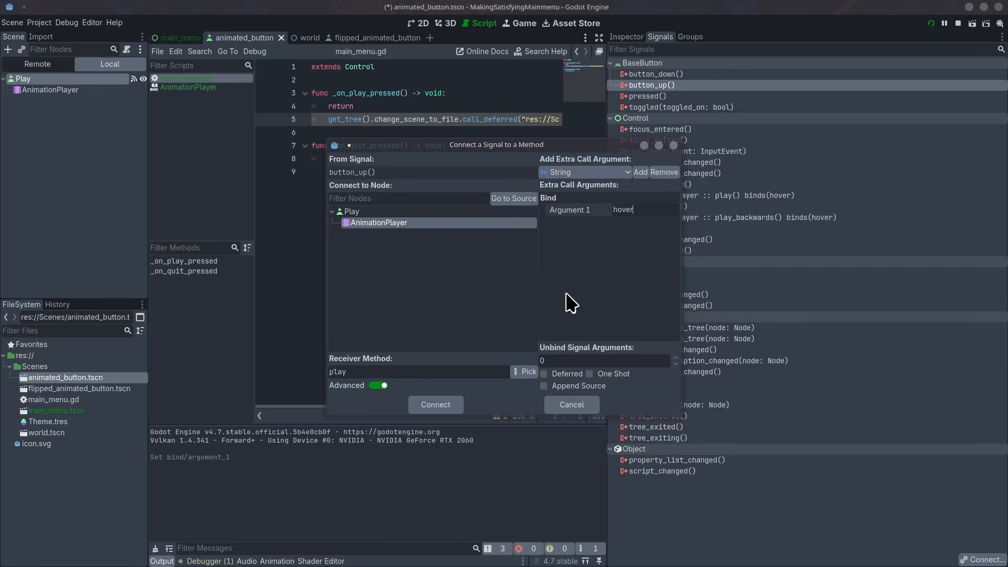
pyautogui.click(435, 404)
# - Connect the button_down signal to the AnimationPlayer's play_backwards method with the String argument "hover"
pyautogui.doubleClick(697, 74)
pyautogui.click(361, 372)
pyautogui.write('play_backwards')
pyautogui.click(641, 172)
pyautogui.click(623, 210)
pyautogui.write('ho')
pyautogui.doubleClick(395, 371)
pyautogui.write('play_ba')
pyautogui.click(435, 393)
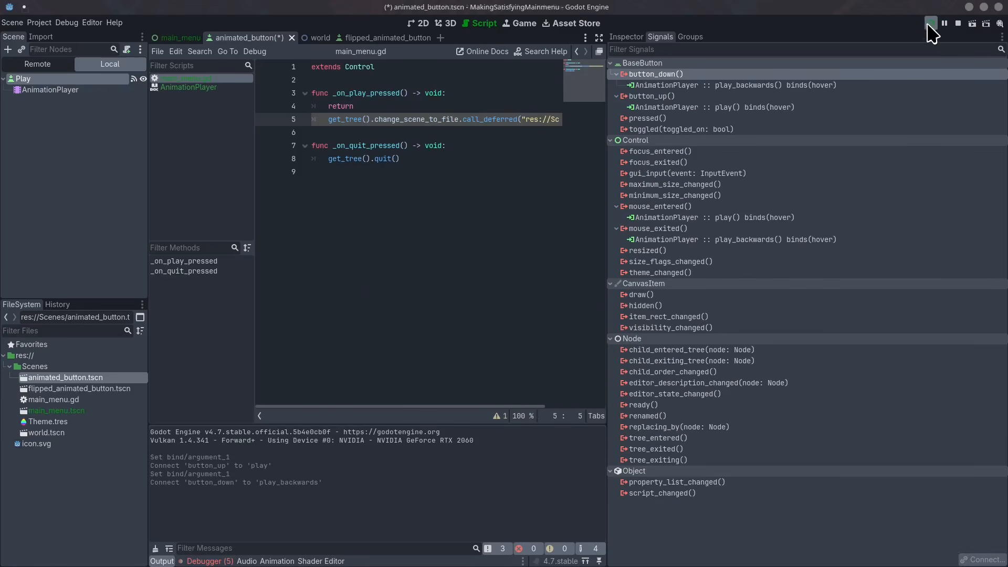
# - Run the project again to test the animated menu buttons
pyautogui.click(931, 23)
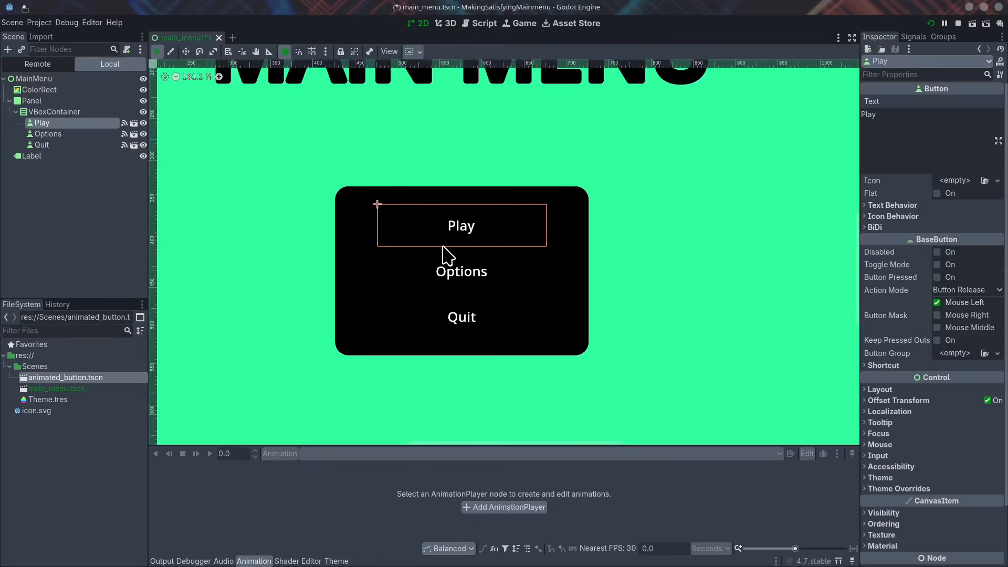
pyautogui.click(931, 23)
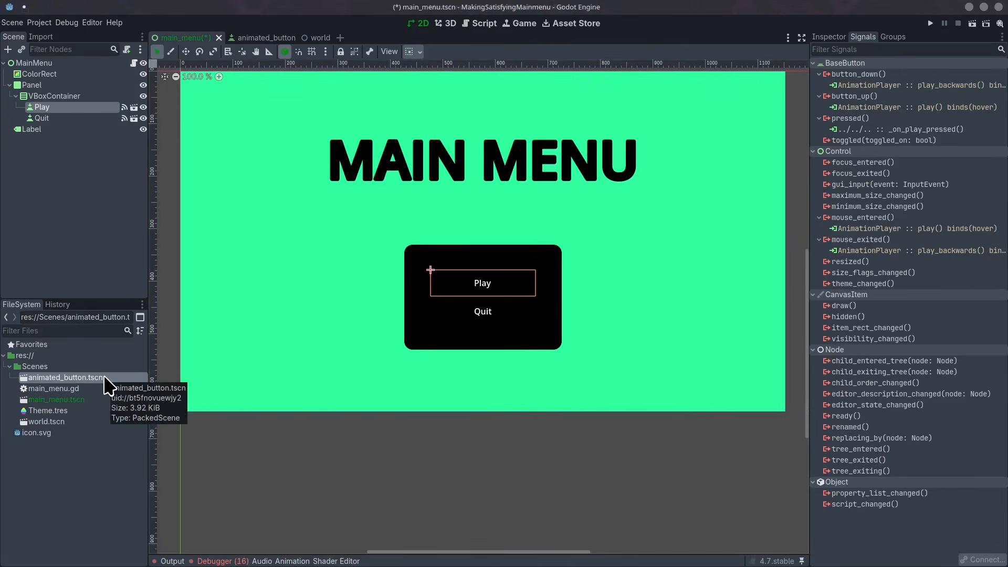
# - Duplicate animated_button.tscn as flipped_animated_button.tscn, open the copy and select its AnimationPlayer
pyautogui.rightClick(103, 375)
pyautogui.click(132, 488)
pyautogui.write('flipped_animated_button.tscn')
pyautogui.click(454, 321)
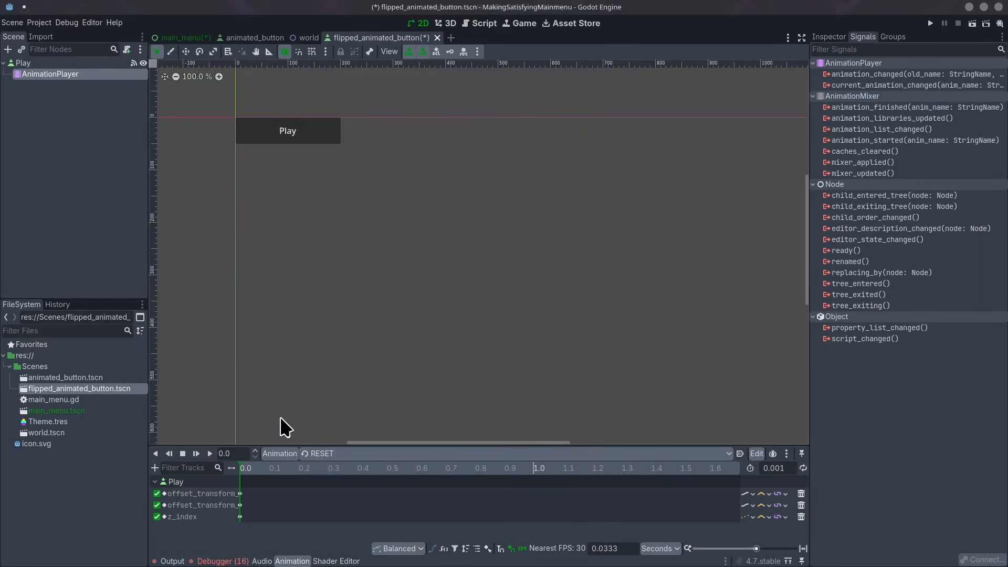
pyautogui.click(82, 65)
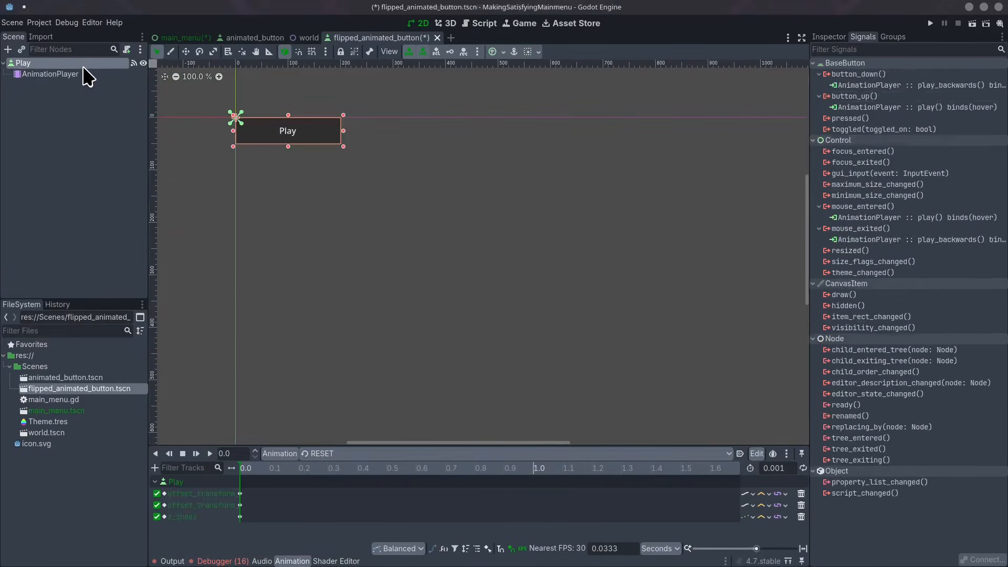
pyautogui.click(85, 76)
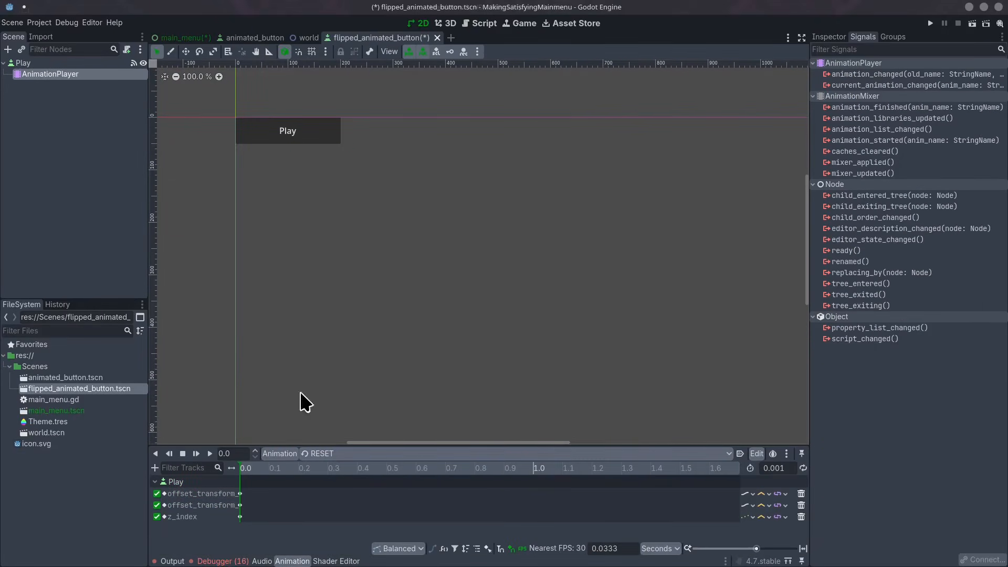
# - Open the hover animation and bring up the properties of the upper offset_transform track's key at 0.1 s
pyautogui.click(336, 454)
pyautogui.click(325, 479)
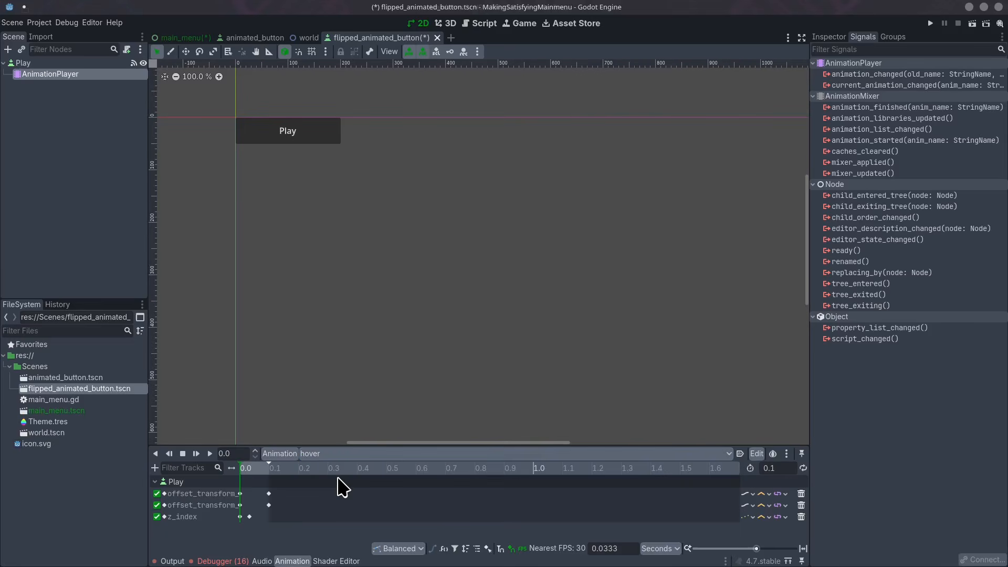
pyautogui.click(270, 494)
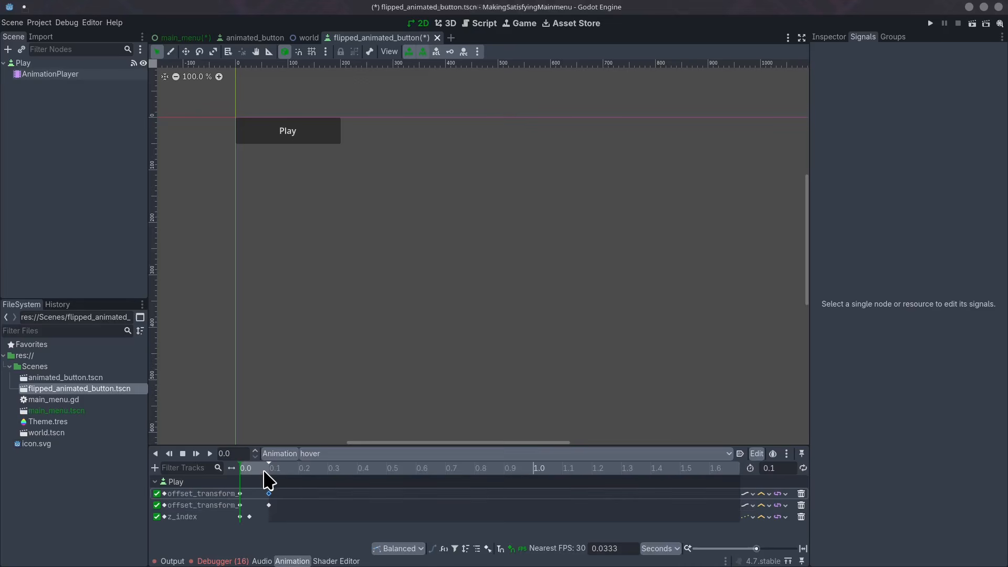
pyautogui.click(830, 36)
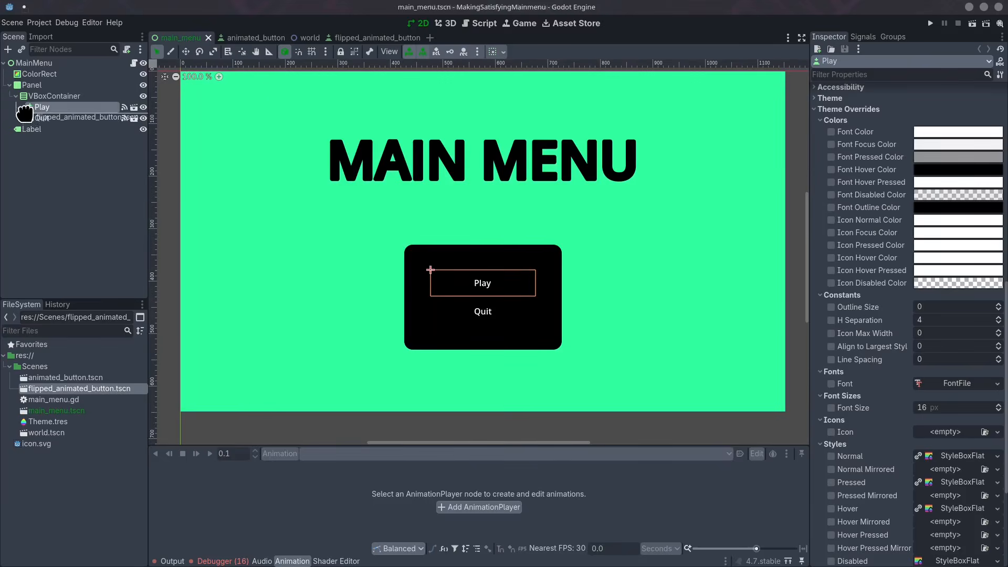
# - Instance flipped_animated_button.tscn between Play and Quit in the VBoxContainer as the Options button, and run the project
pyautogui.moveTo(25, 113); pyautogui.dragTo(26, 113)
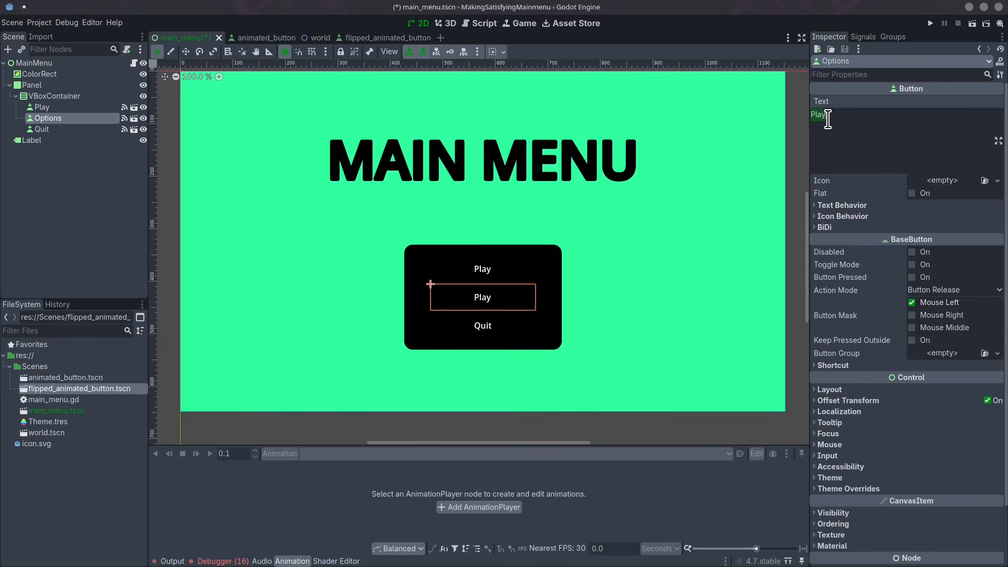
pyautogui.press('F5')
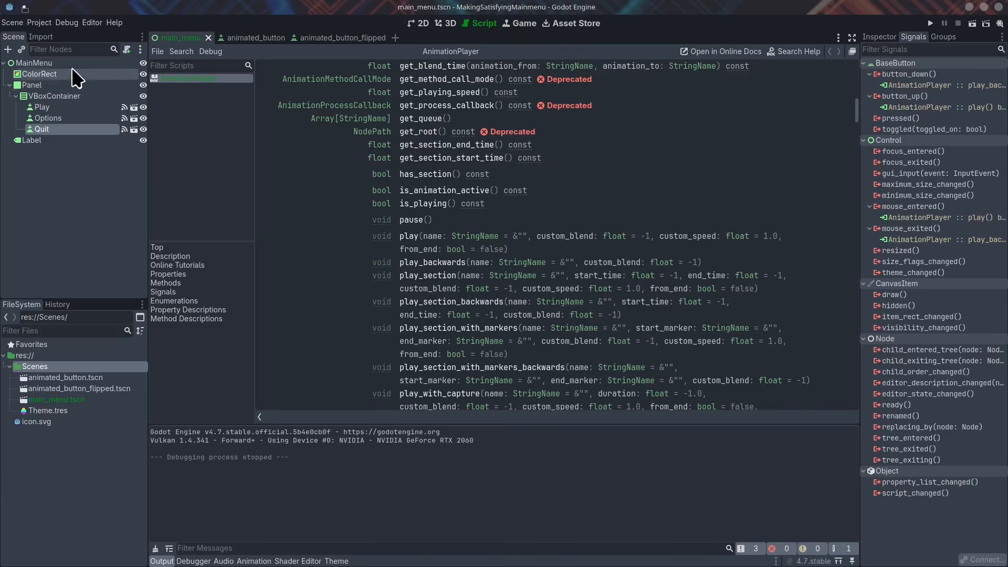
# - Attach a main_menu.gd script to MainMenu and connect the Quit button's pressed signal to its _on_quit_pressed method
pyautogui.click(475, 344)
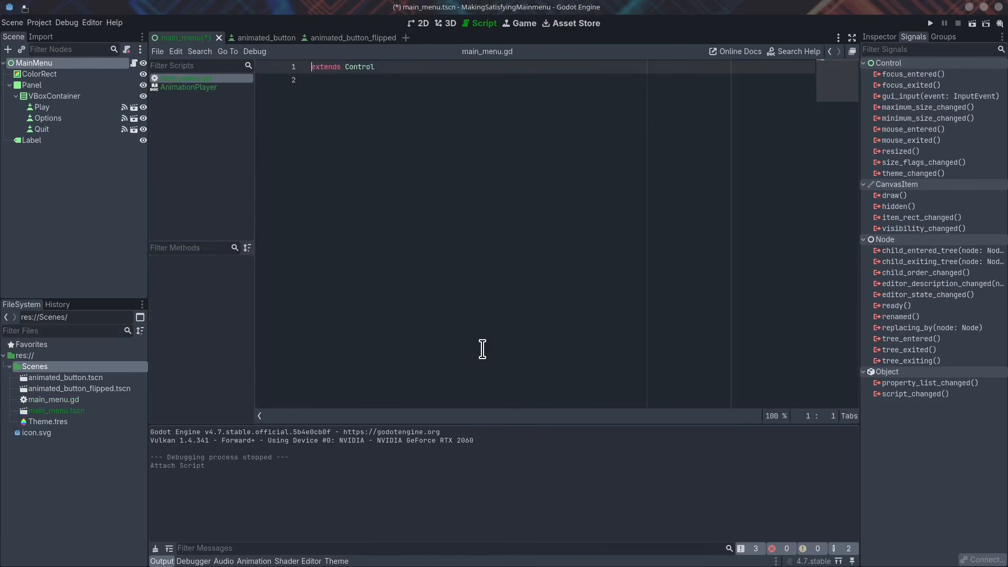
pyautogui.click(63, 130)
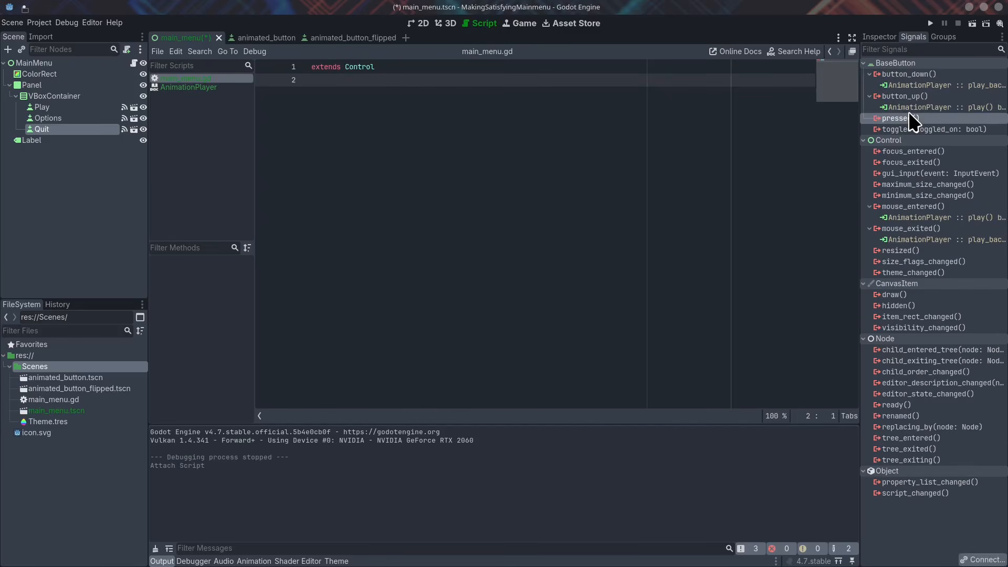
pyautogui.doubleClick(900, 118)
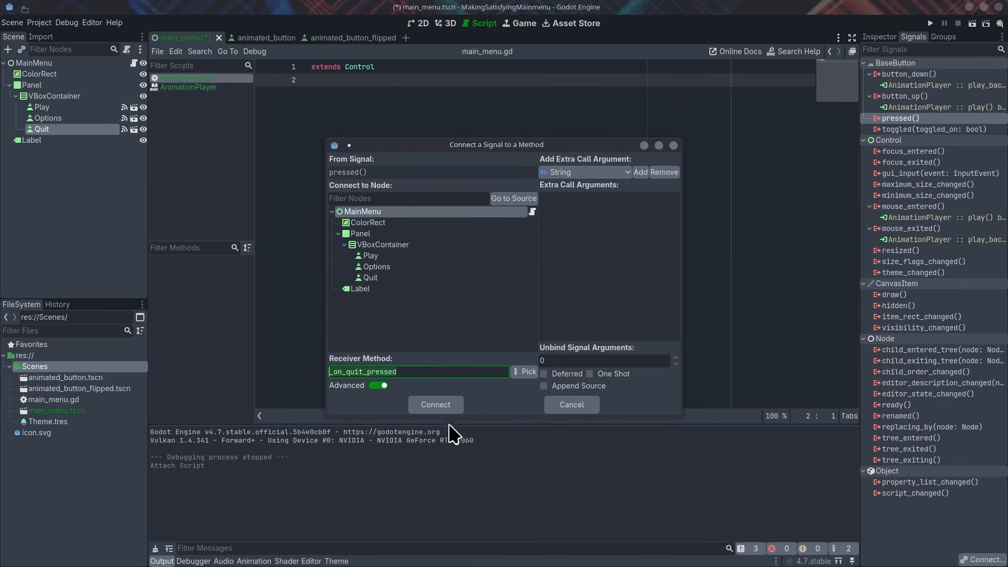
pyautogui.click(436, 407)
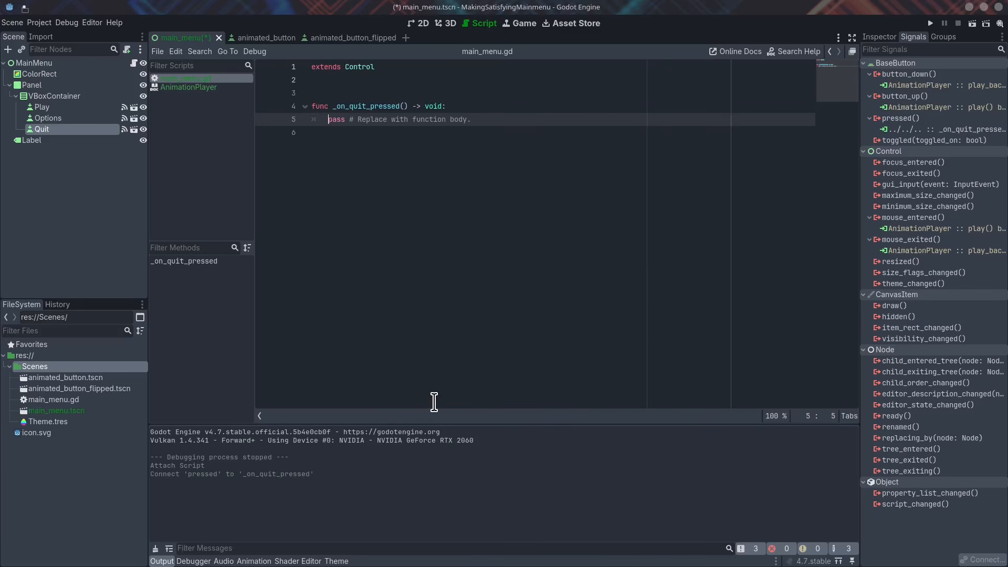
# - Replace the placeholder body of _on_quit_pressed with get_tree().quit() and save the scene
pyautogui.moveTo(405, 122); pyautogui.dragTo(328, 122)
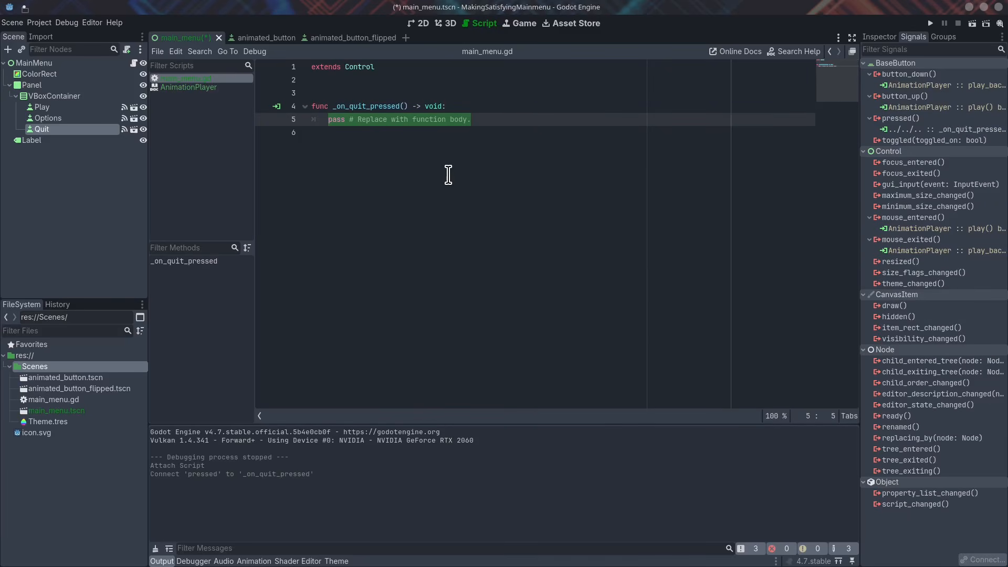
pyautogui.write('get_')
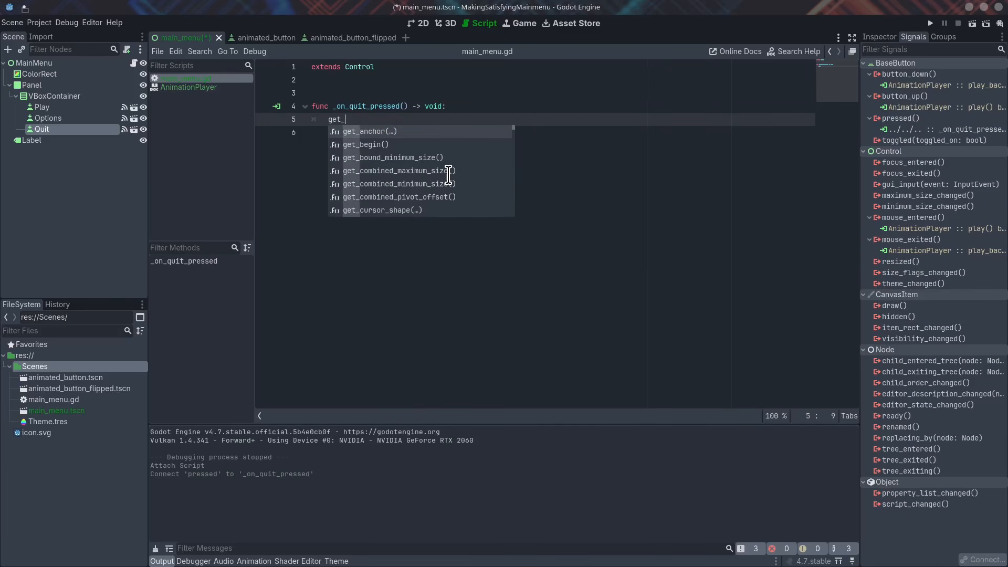
pyautogui.write('tree().qui')
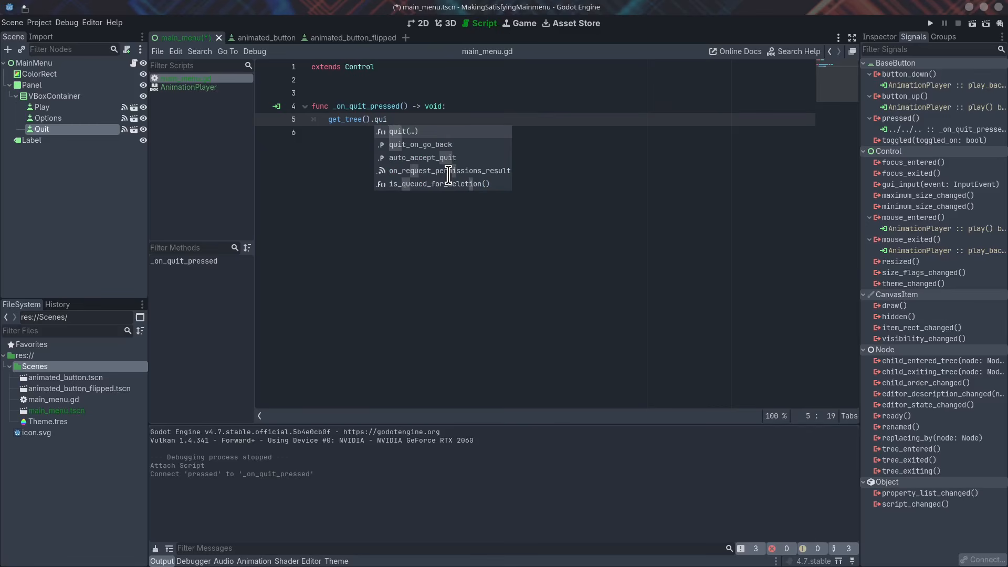
pyautogui.press('Return')
pyautogui.press('Down')
pyautogui.hotkey('ctrl', 's')
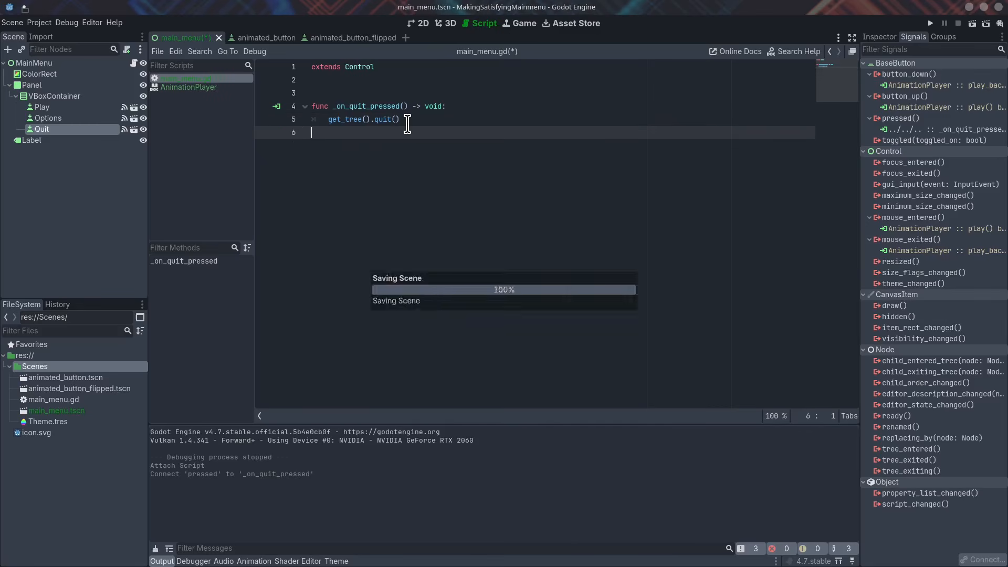
# - Connect the Play button's pressed signal to MainMenu's _on_play_pressed and make it call get_tree().change_scene_to_file("res://Scenes/world.tscn")
pyautogui.doubleClick(898, 119)
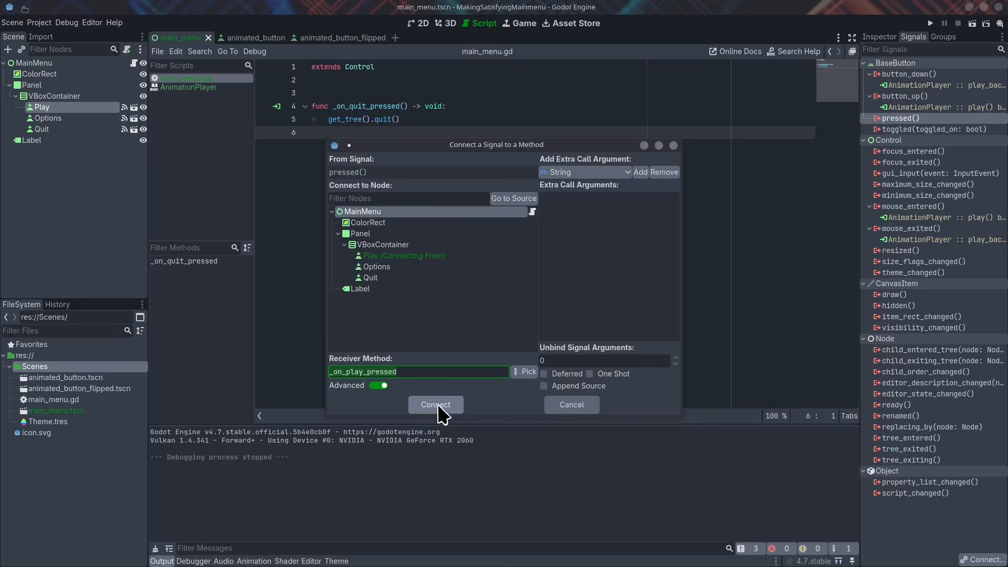
pyautogui.click(442, 409)
pyautogui.write('get_tree')
pyautogui.write('"res://Scenes/world.tscn"')
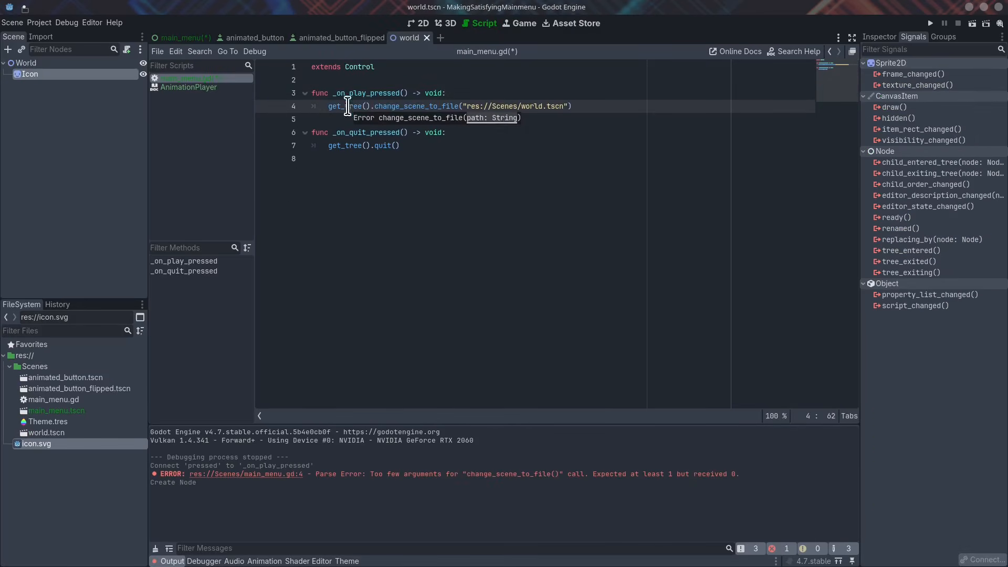
pyautogui.click(322, 98)
pyautogui.moveTo(326, 105); pyautogui.dragTo(459, 104)
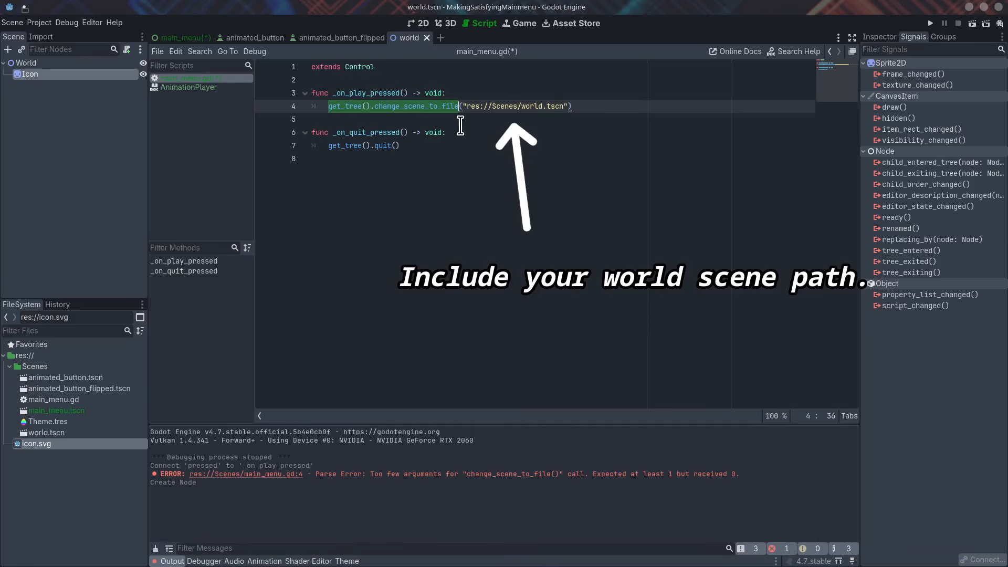
pyautogui.click(458, 108)
# - Run the project to test the Play button, stop it, and rerun it to try the menu buttons again
pyautogui.press('F5')
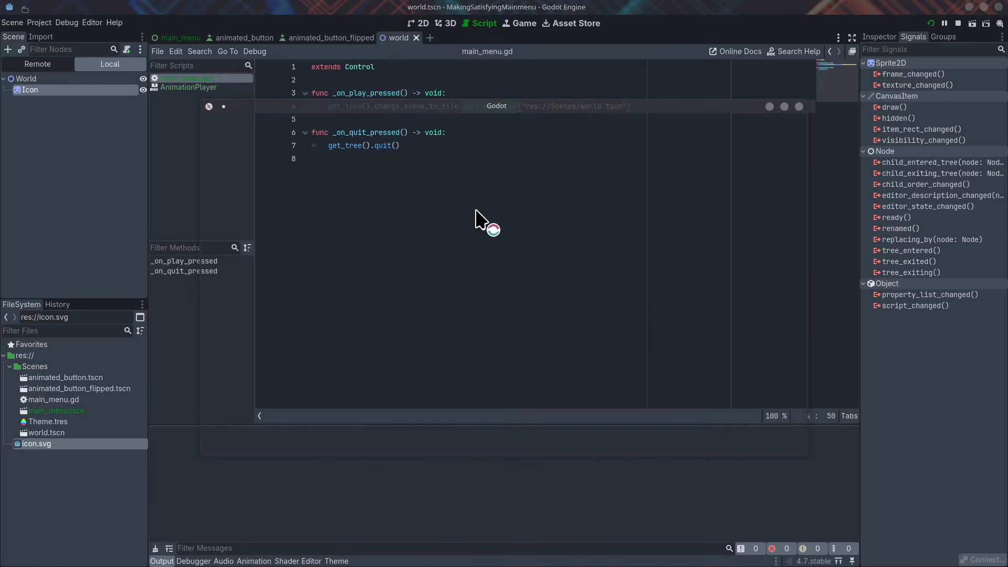
pyautogui.click(490, 313)
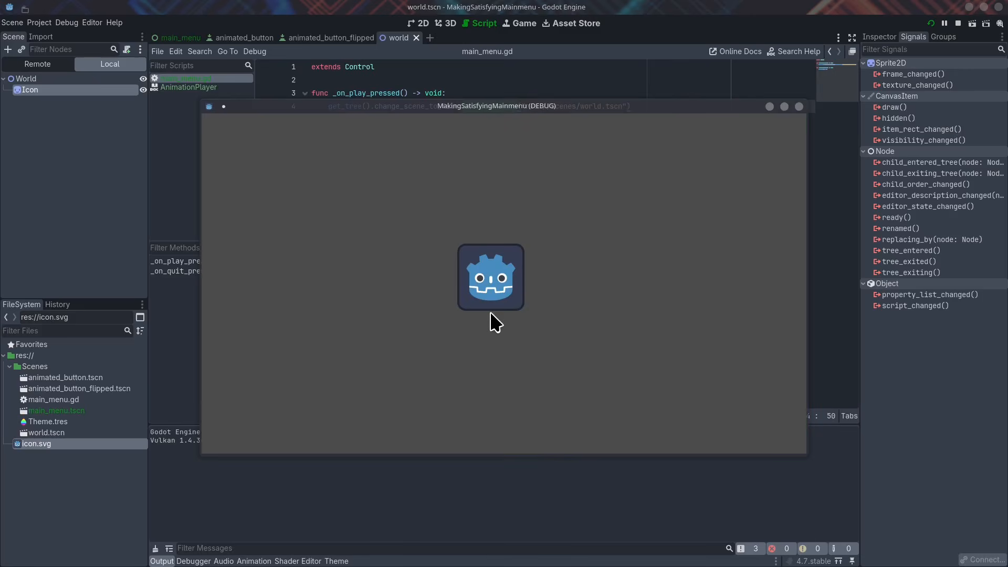
pyautogui.click(959, 24)
pyautogui.click(930, 24)
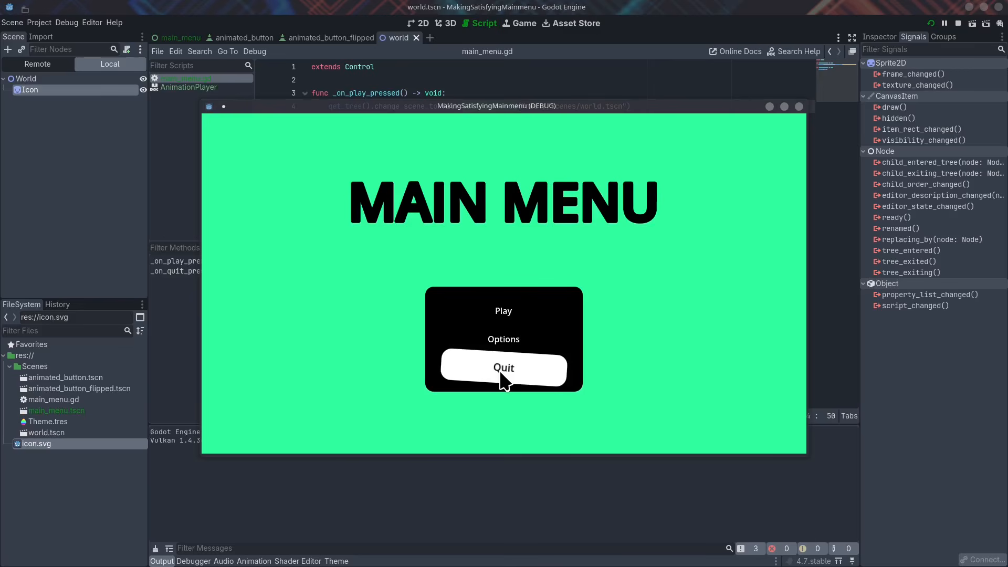
pyautogui.click(504, 317)
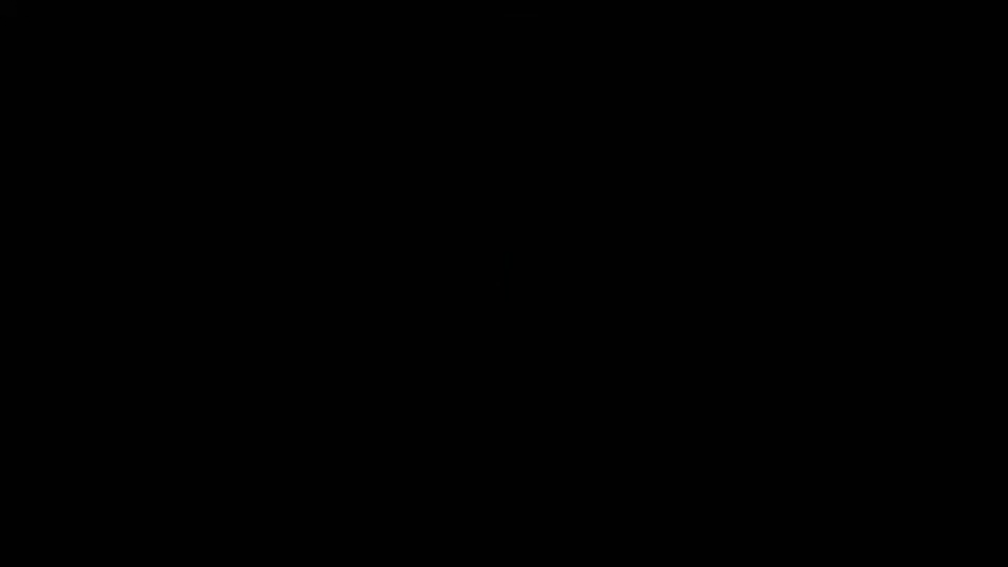